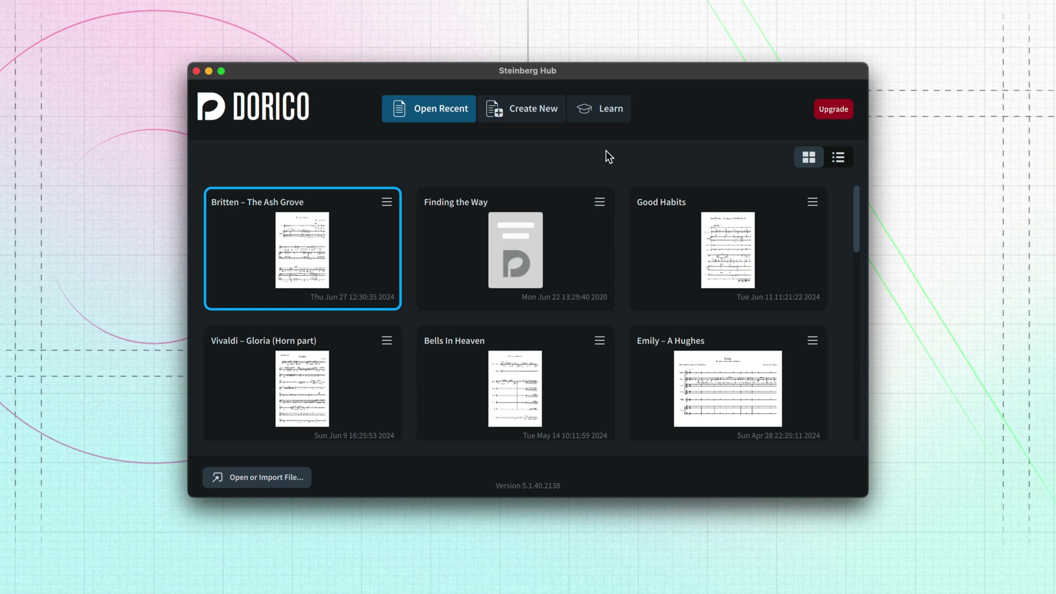
# - Create a solo piano project titled 'Dorico SE' with a composer credit, 4/4 time and D major
pyautogui.click(542, 117)
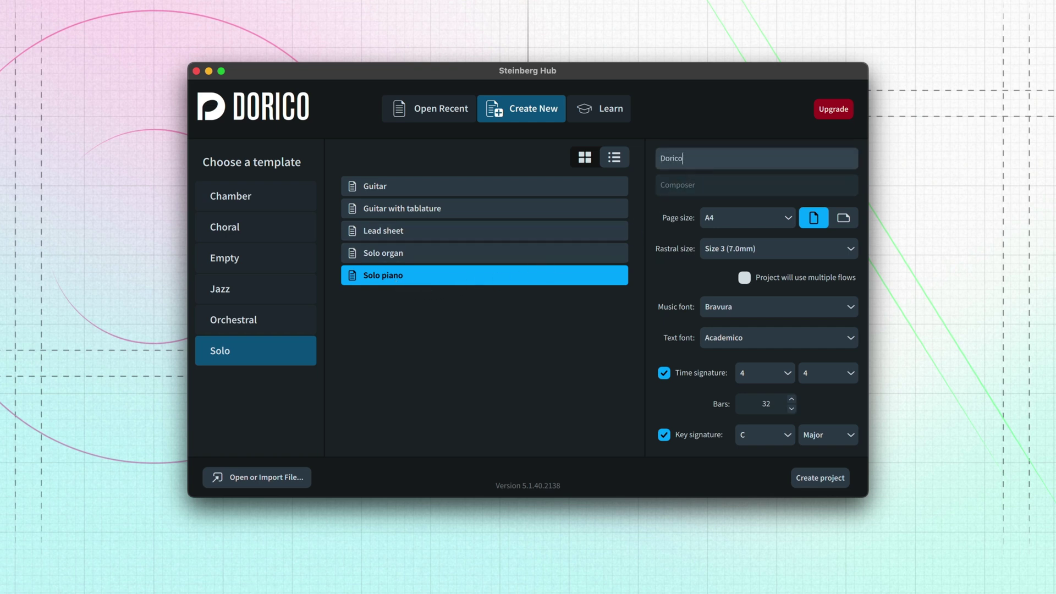
pyautogui.write('SE')
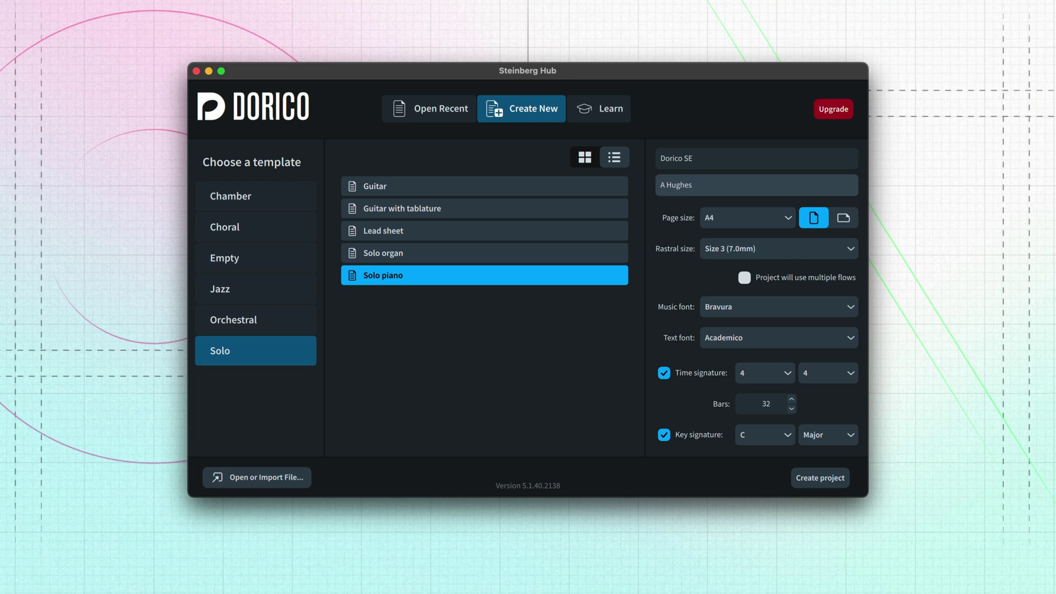
pyautogui.click(707, 190)
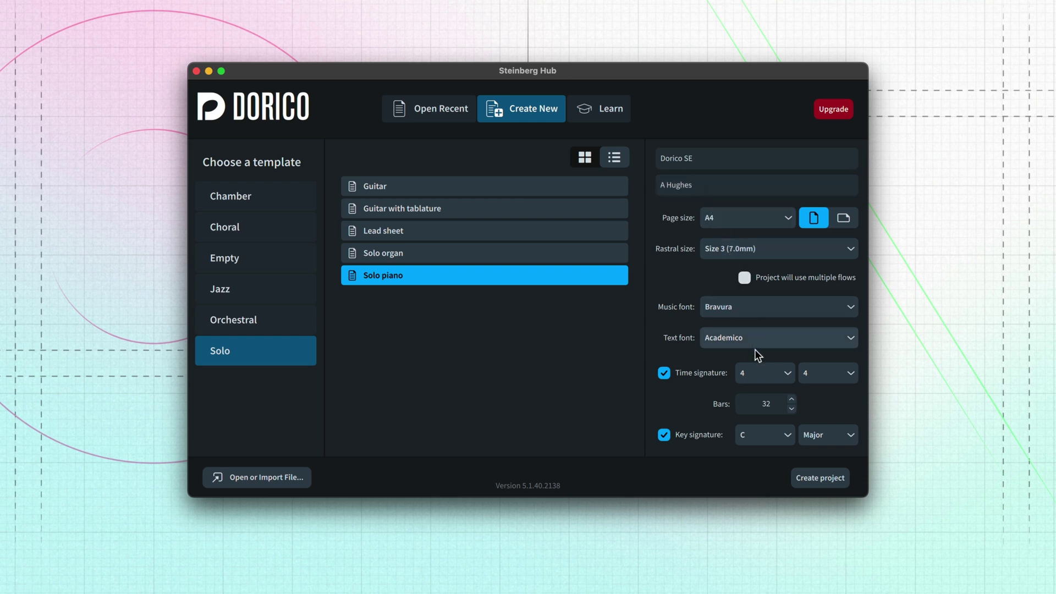
pyautogui.click(761, 371)
pyautogui.click(762, 374)
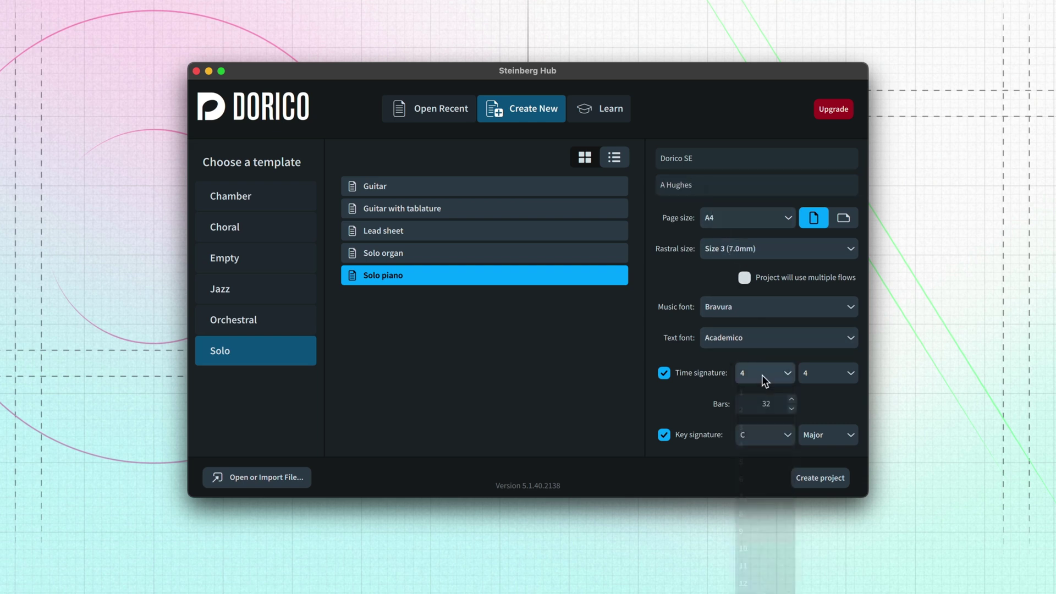
pyautogui.click(781, 438)
pyautogui.click(778, 488)
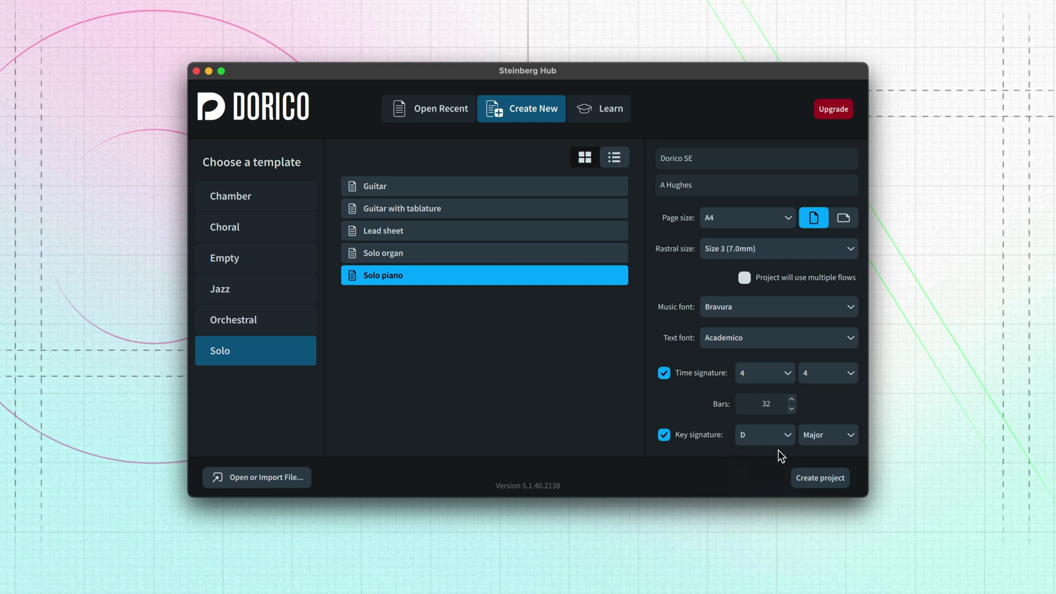
pyautogui.click(830, 486)
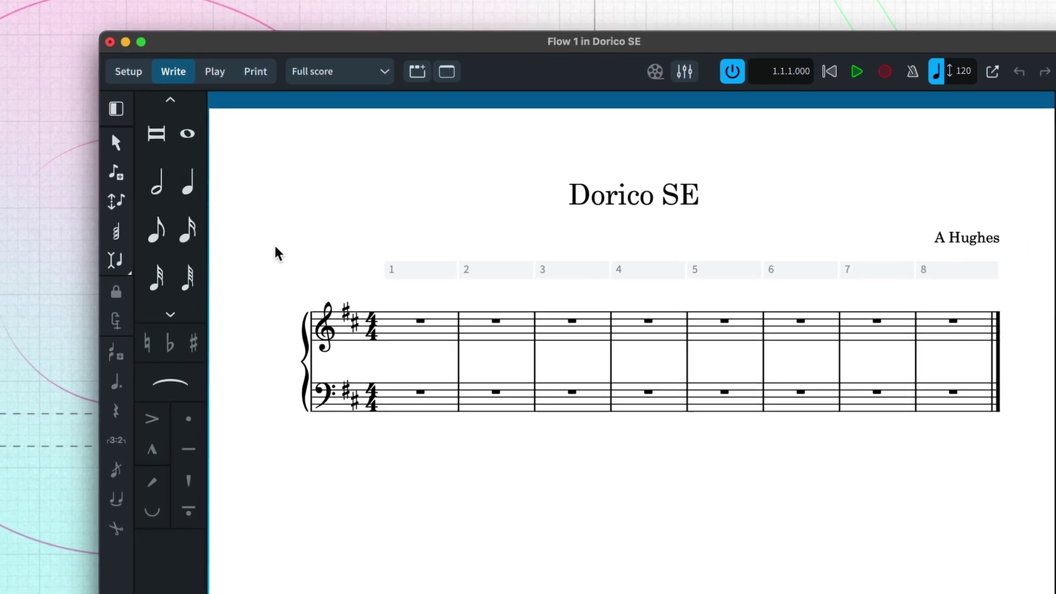
# - Enter quarter notes through treble bar 1 and bar 2 beats 1–2, then a half note on beat 3
pyautogui.click(187, 192)
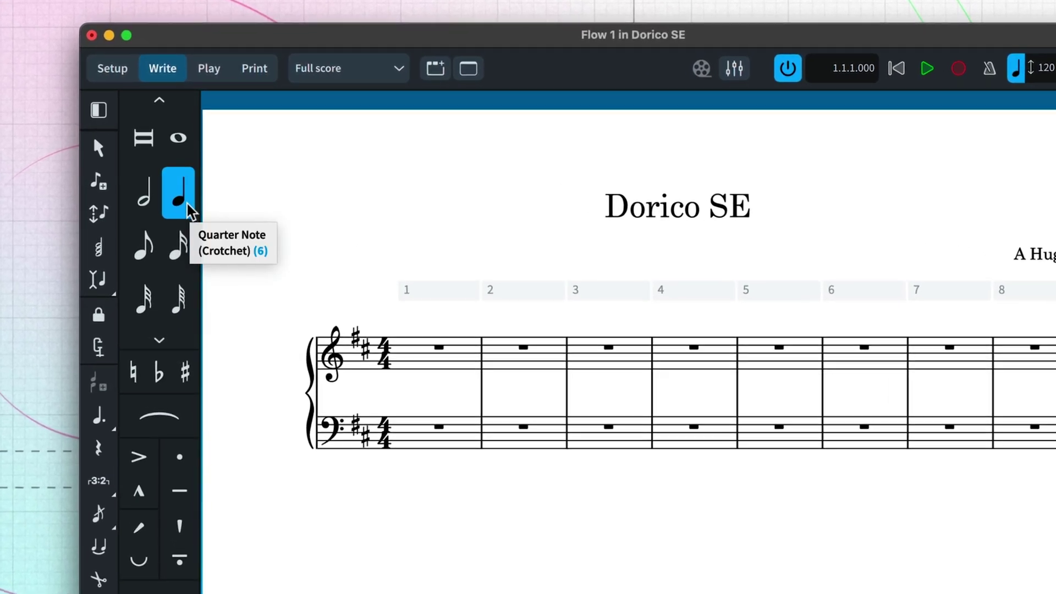
pyautogui.click(423, 368)
pyautogui.click(461, 372)
pyautogui.click(494, 367)
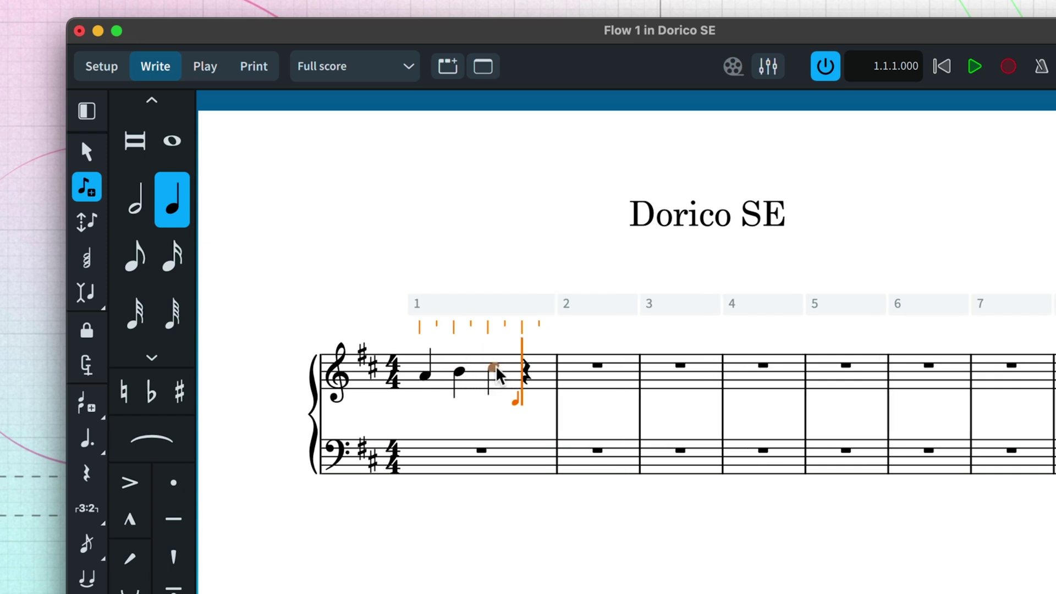
pyautogui.click(527, 364)
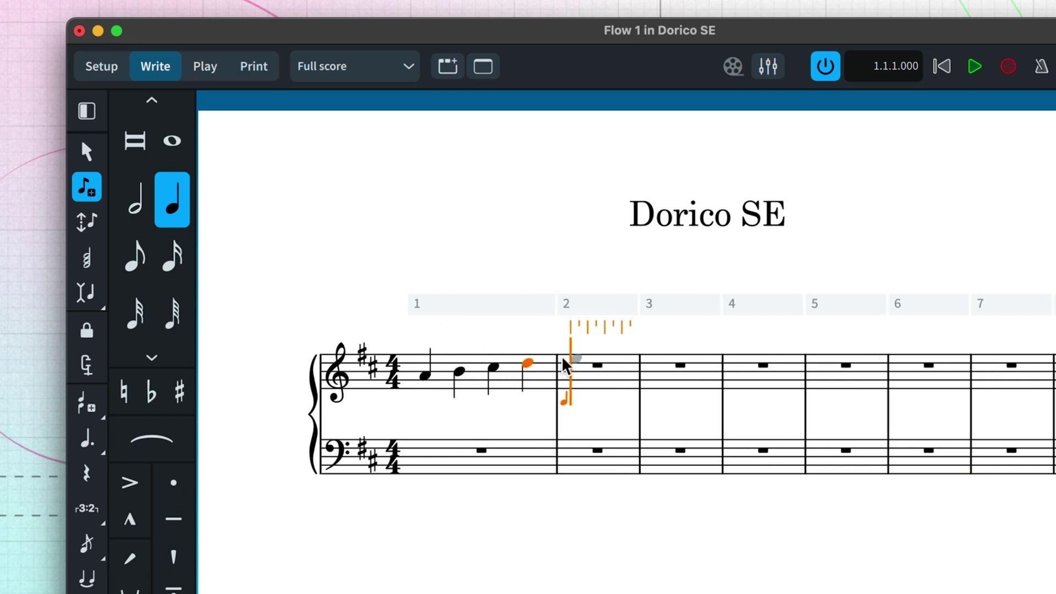
pyautogui.click(577, 360)
pyautogui.click(622, 364)
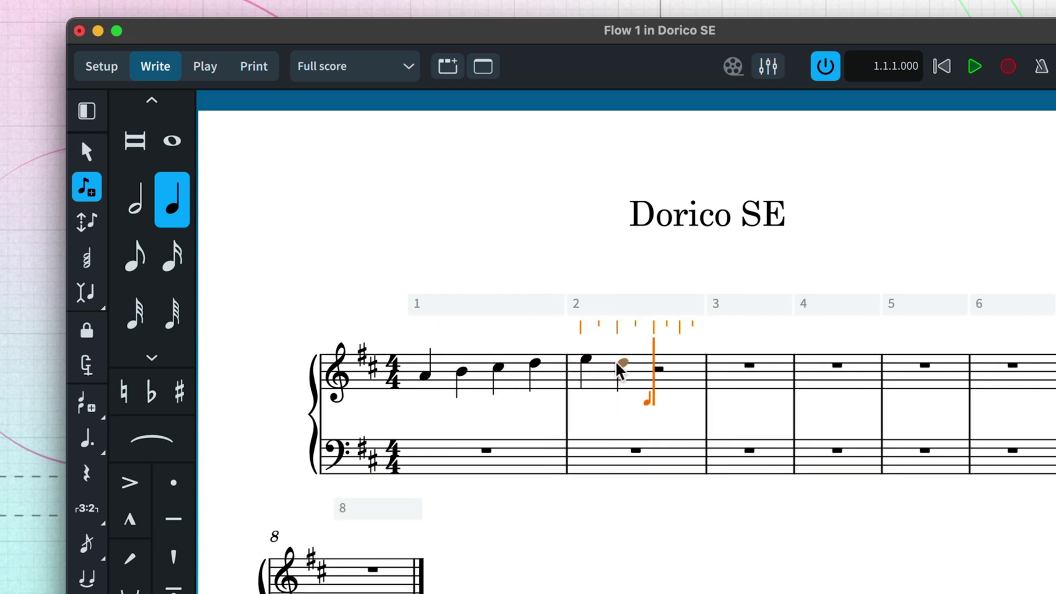
pyautogui.click(137, 212)
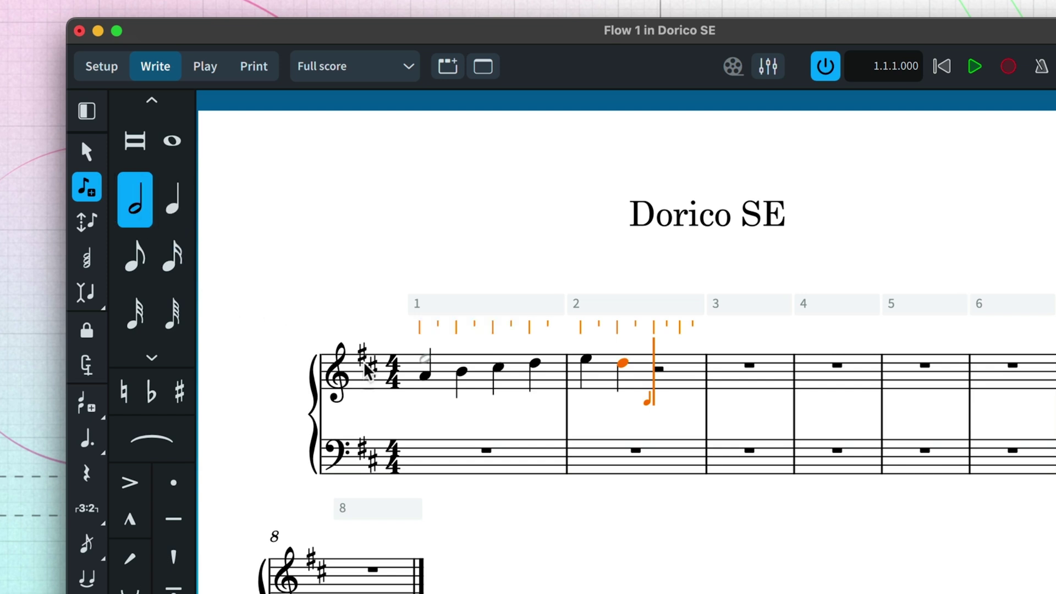
pyautogui.click(659, 373)
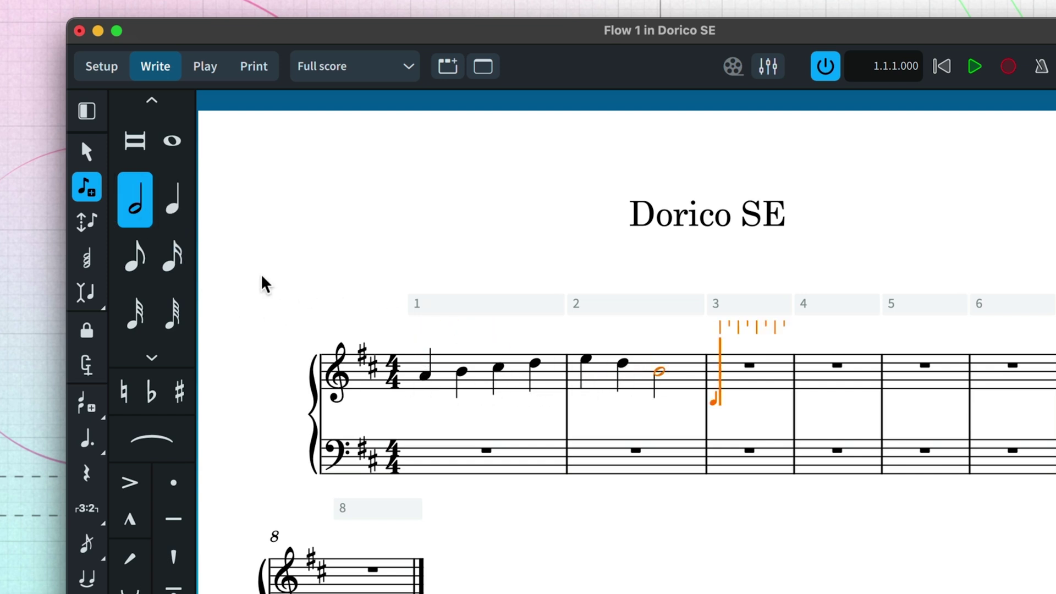
# - Fill treble bar 3 with eighth-note A and B followed by a tied half note
pyautogui.click(135, 257)
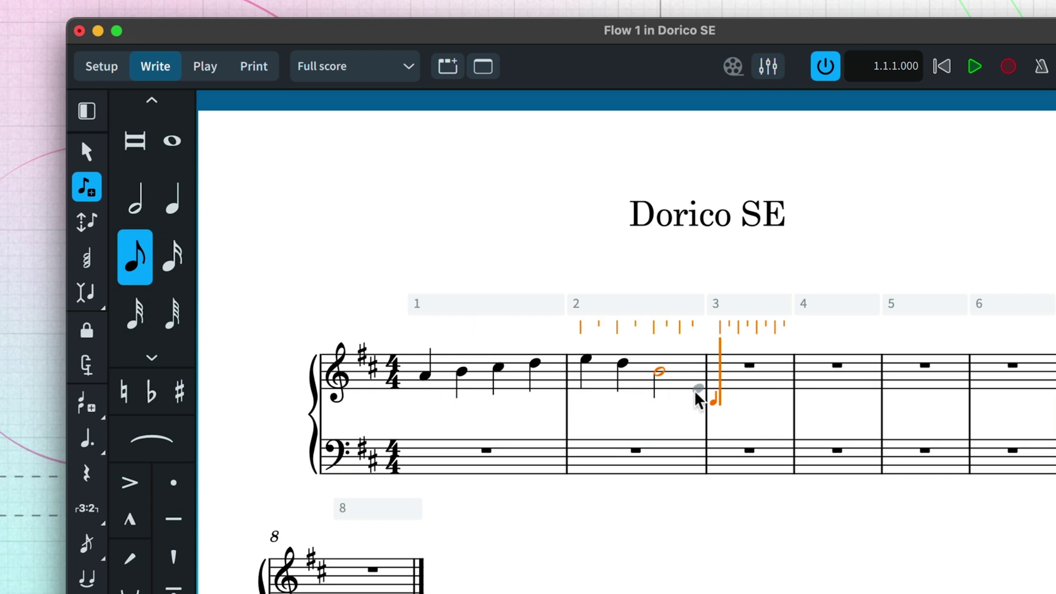
pyautogui.click(724, 376)
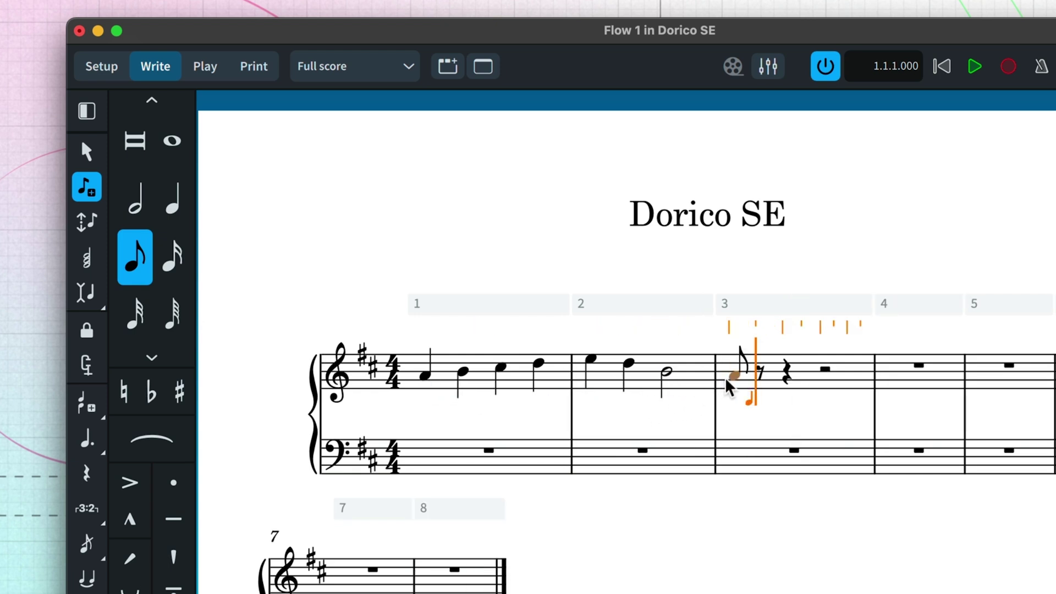
pyautogui.click(761, 372)
pyautogui.click(135, 199)
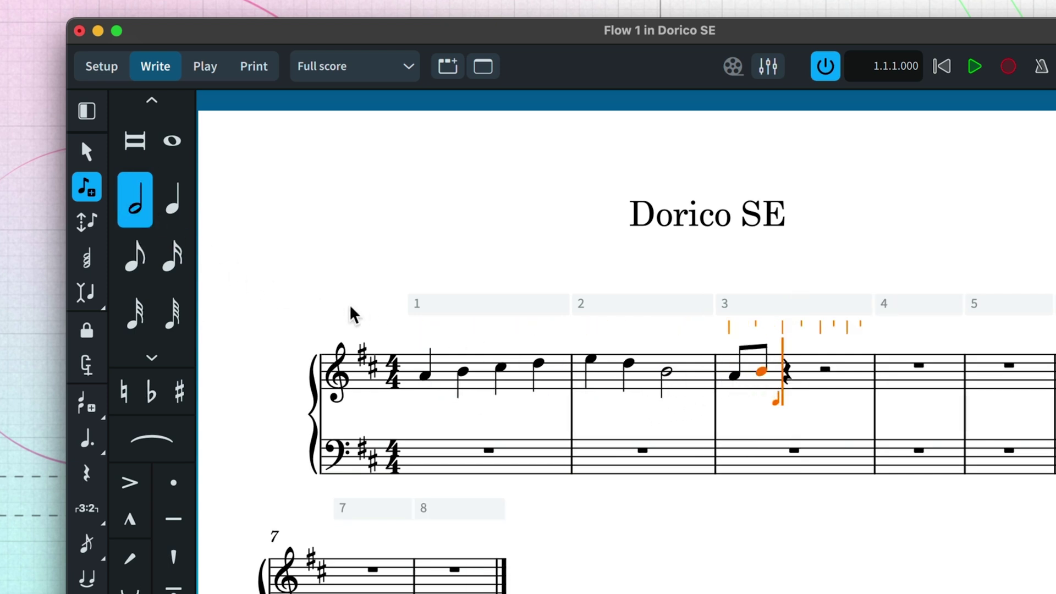
pyautogui.click(788, 374)
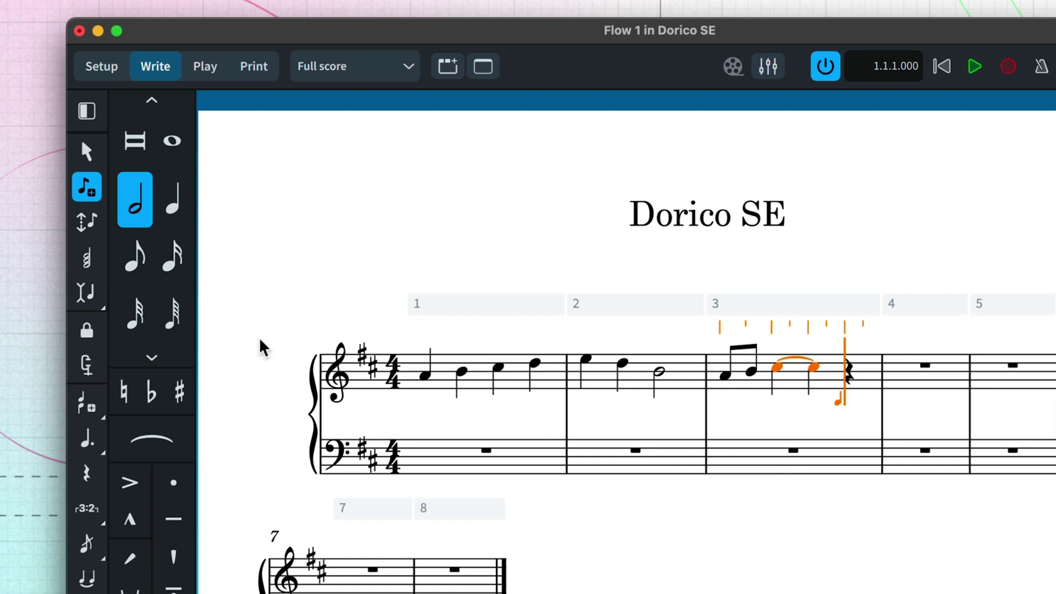
pyautogui.click(139, 263)
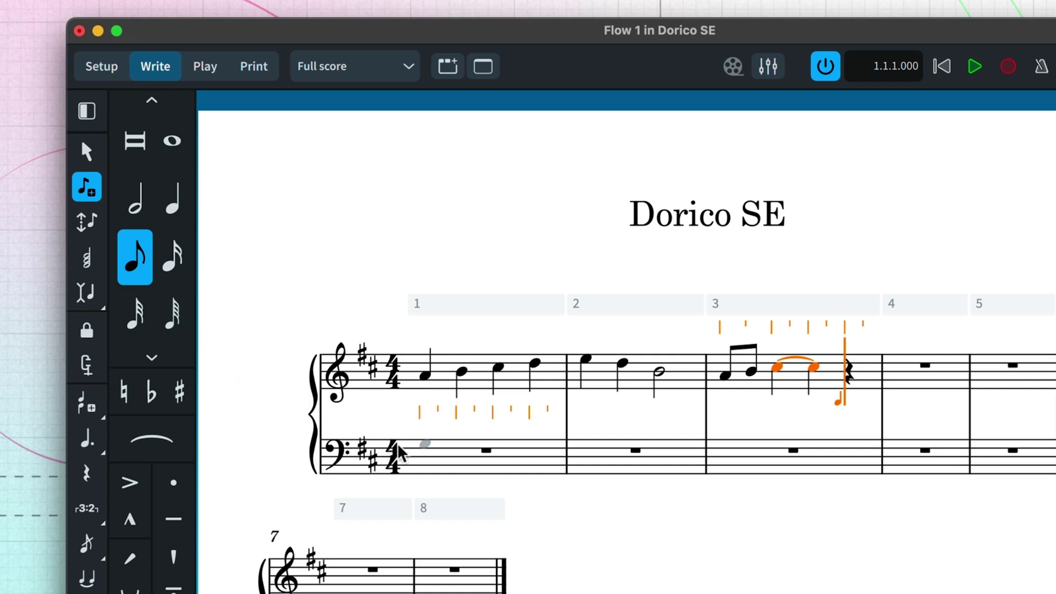
# - Enter eighth notes at the end of bass bar 1 and across bass bar 2
pyautogui.click(550, 447)
pyautogui.click(594, 450)
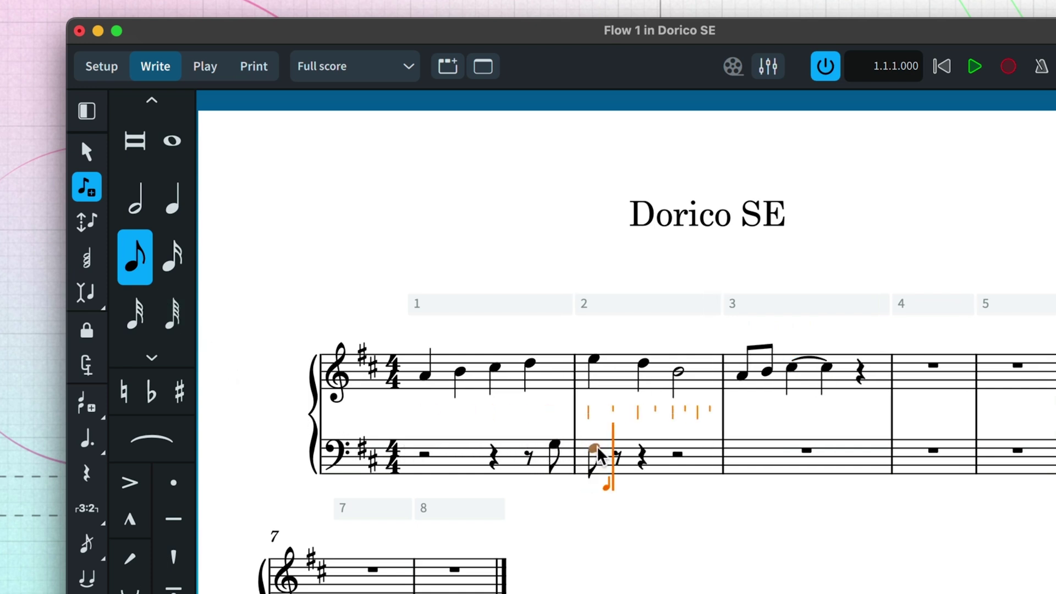
pyautogui.click(657, 443)
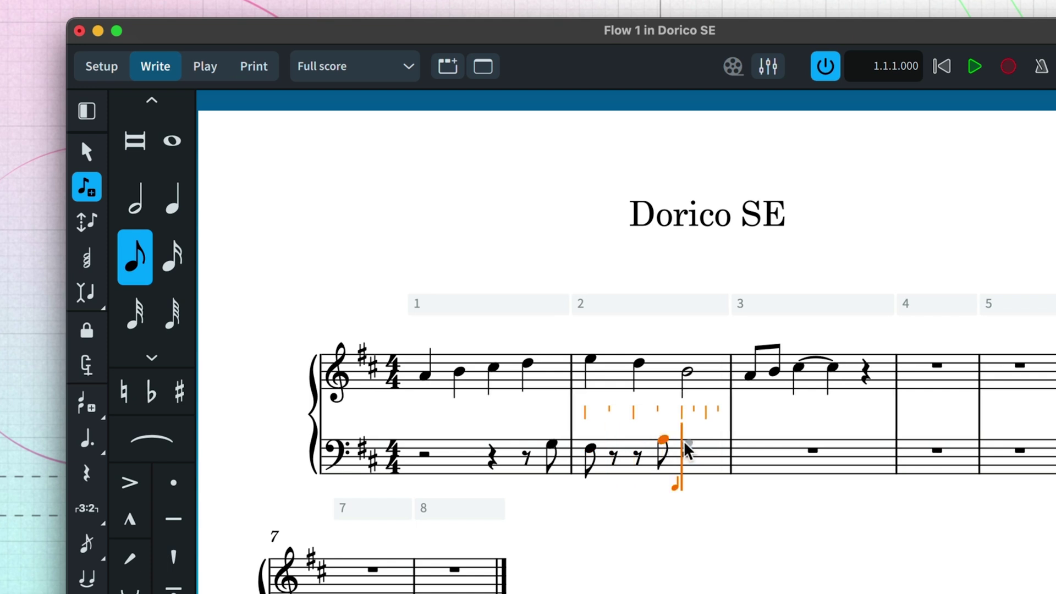
pyautogui.click(682, 446)
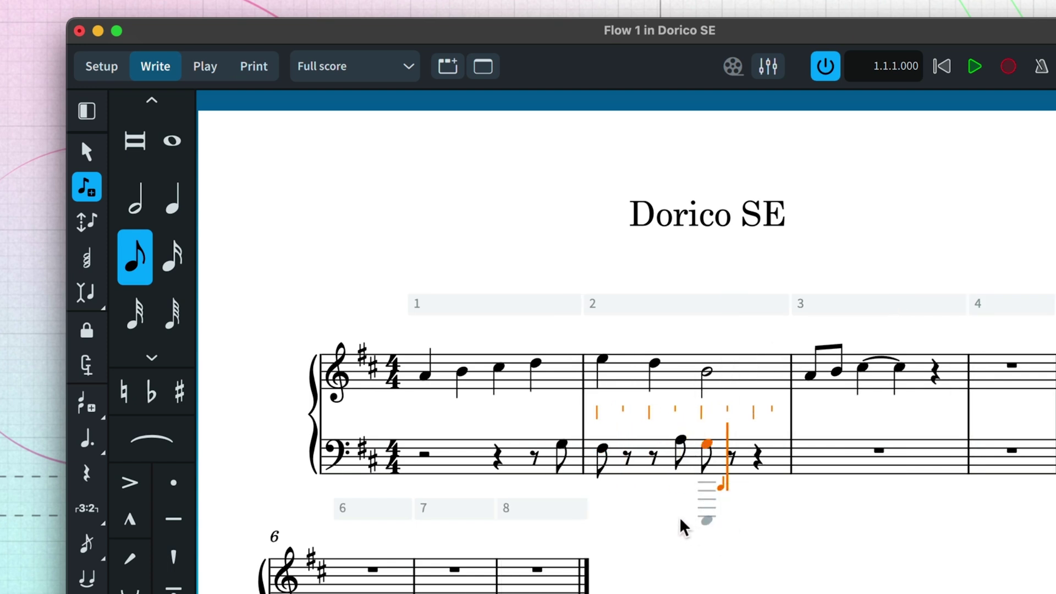
# - Turn treble bar 2's closing half note into a two-note chord with chord input
pyautogui.click(135, 199)
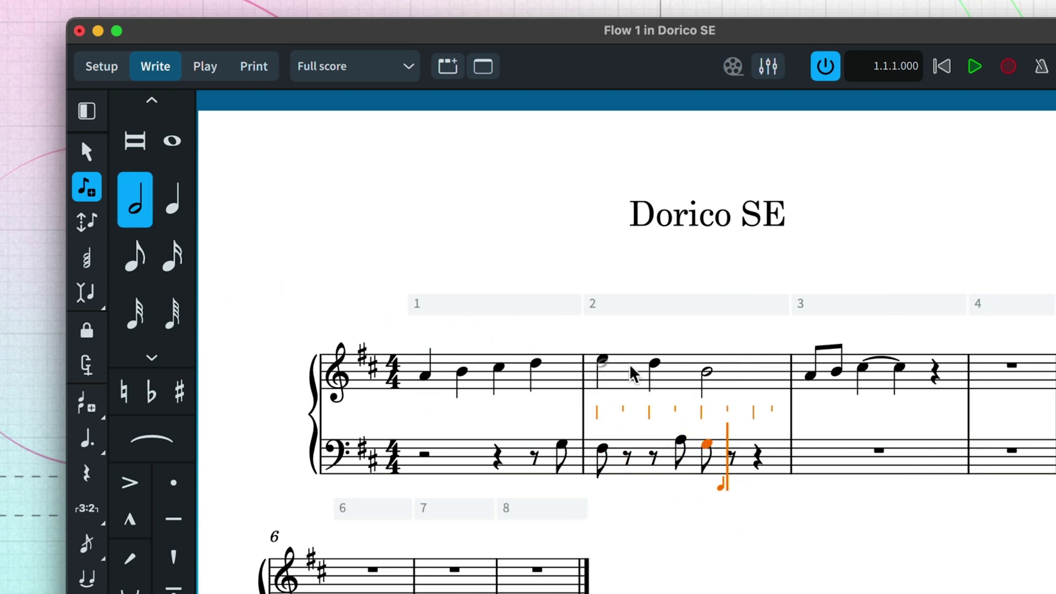
pyautogui.click(709, 389)
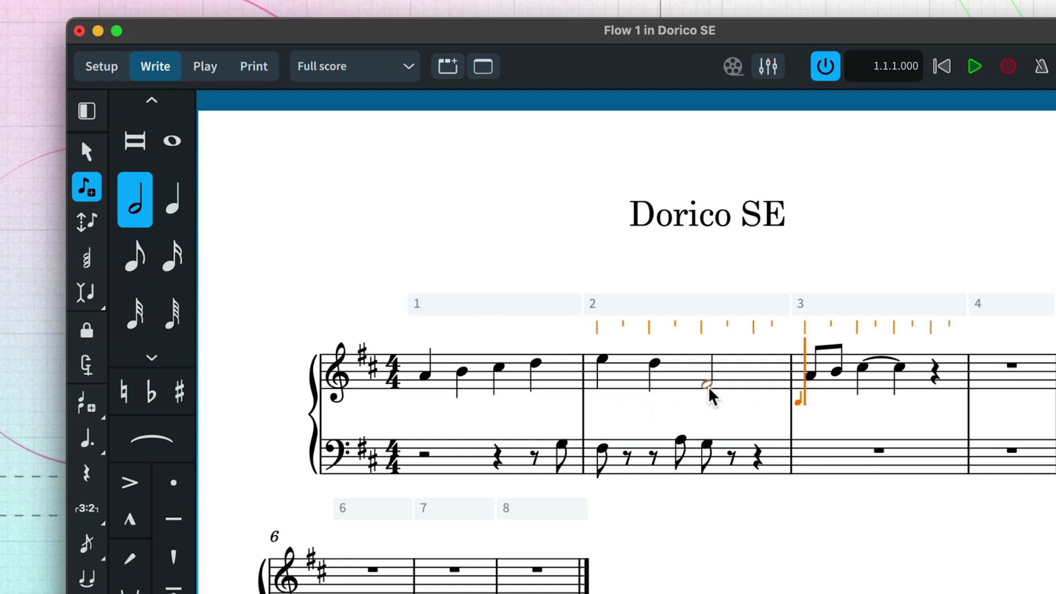
pyautogui.click(96, 265)
pyautogui.click(707, 364)
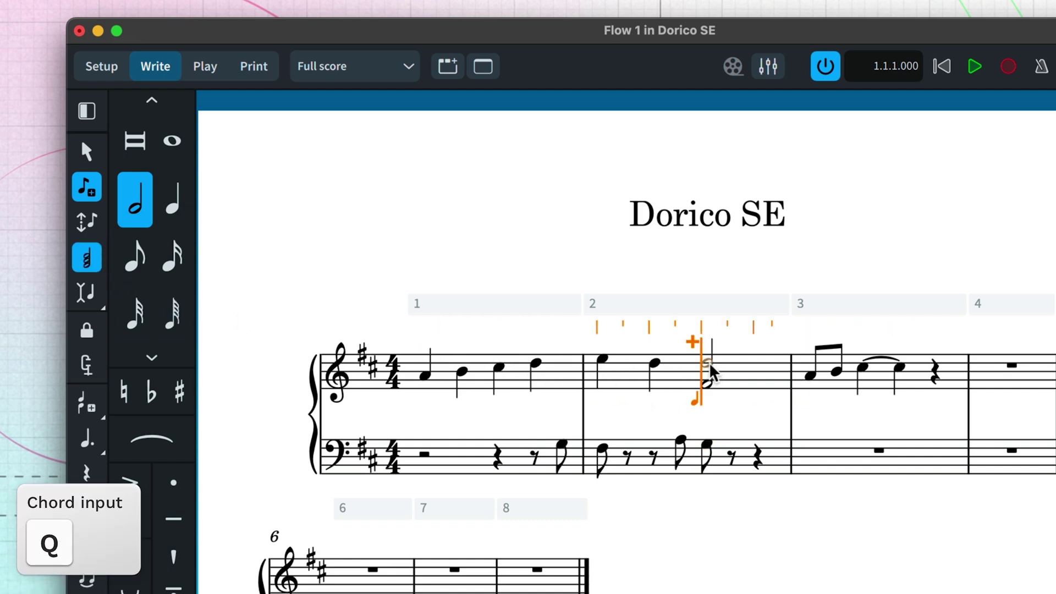
pyautogui.press('Escape')
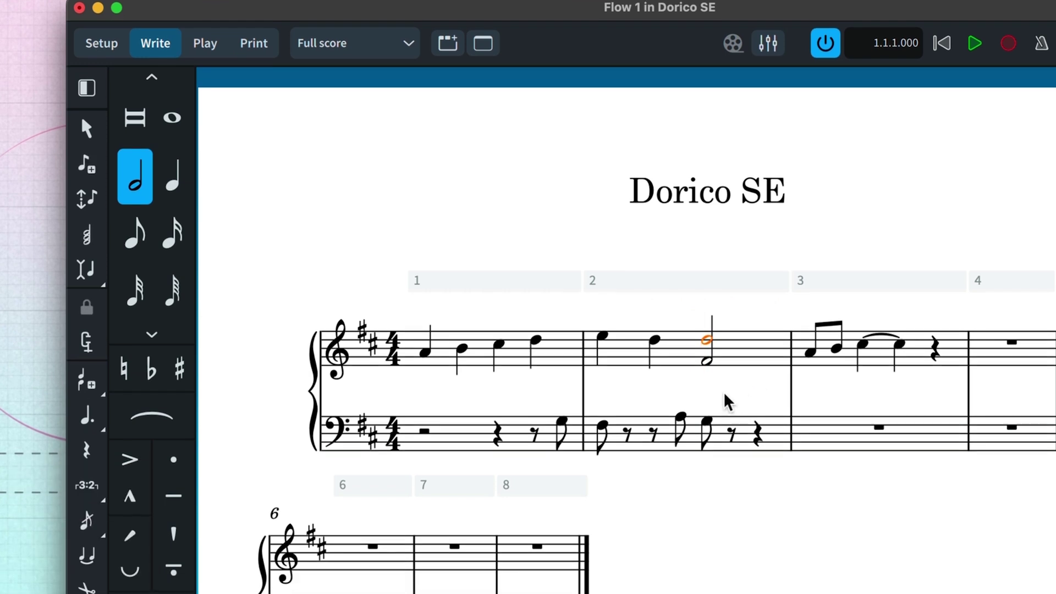
# - Start note input at the rest beginning treble bar 6
pyautogui.click(373, 466)
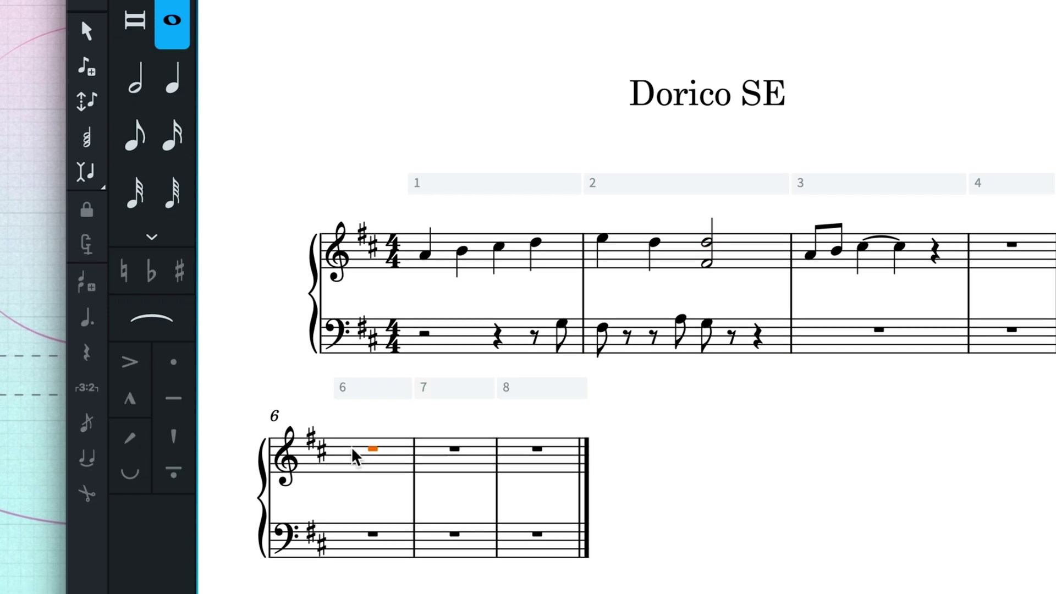
pyautogui.hotkey('shift', 'n')
pyautogui.click(185, 96)
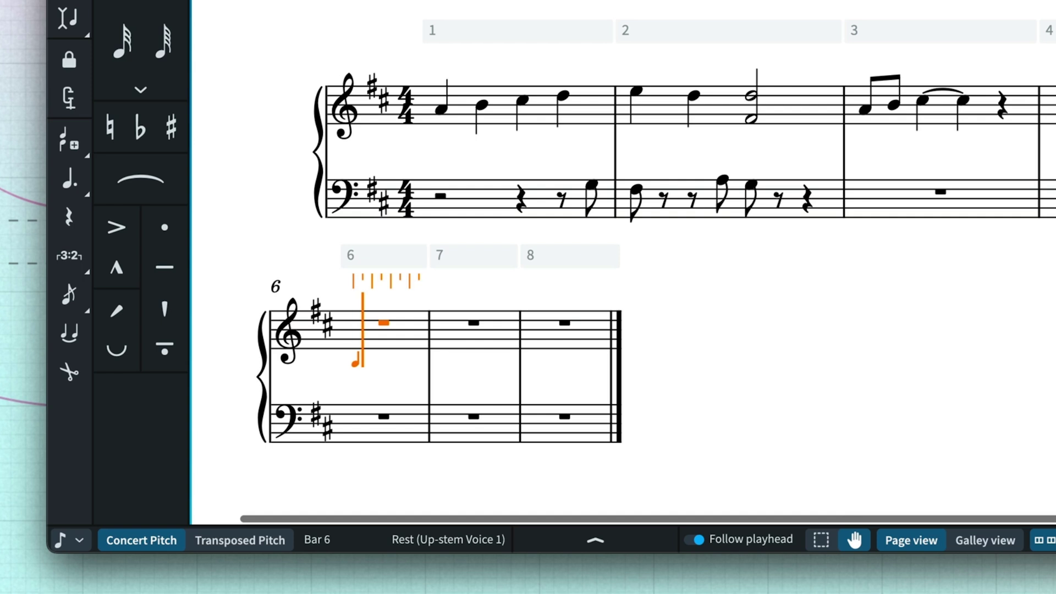
pyautogui.press('Right')
pyautogui.press('Right')
pyautogui.press('Right')
pyautogui.press('Right')
pyautogui.press('Right')
pyautogui.press('Left')
pyautogui.press('Left')
pyautogui.hotkey('ctrl', 'Home')
pyautogui.press('Down')
pyautogui.press('Up')
pyautogui.press('Down')
pyautogui.hotkey('shift', 'n')
pyautogui.press('Down')
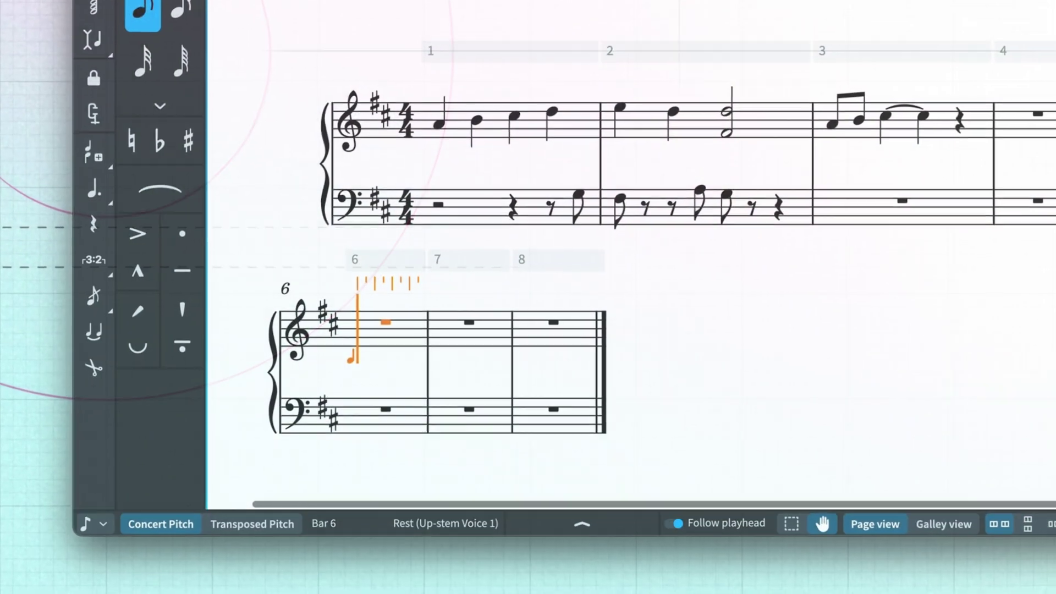
# - Enter the rising eighth-note run A, B, C#, D, E, F#, G in bar 6
pyautogui.press('a')
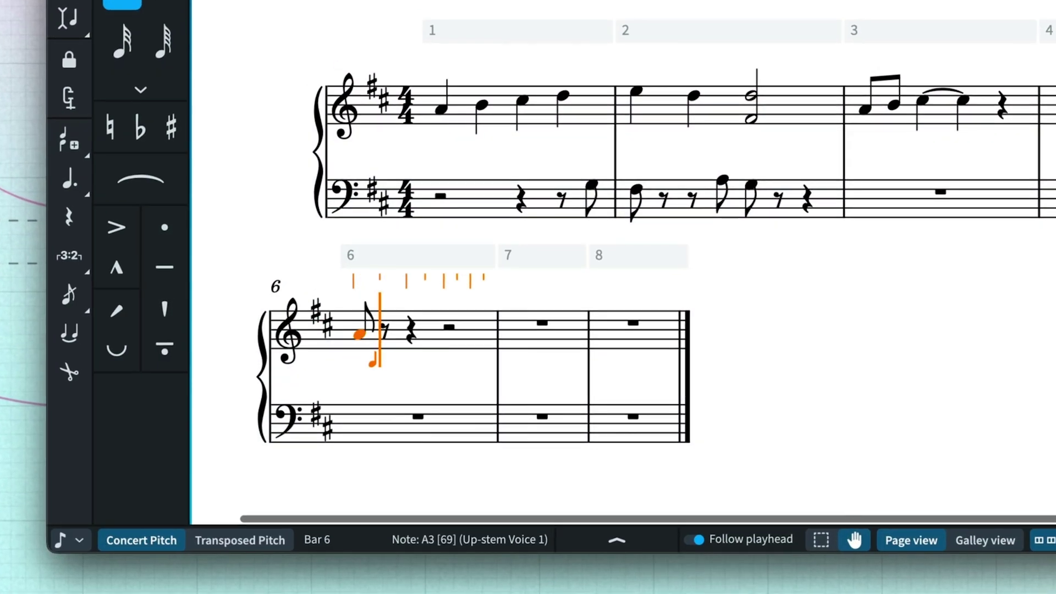
pyautogui.press('b')
pyautogui.press('c')
pyautogui.press('d')
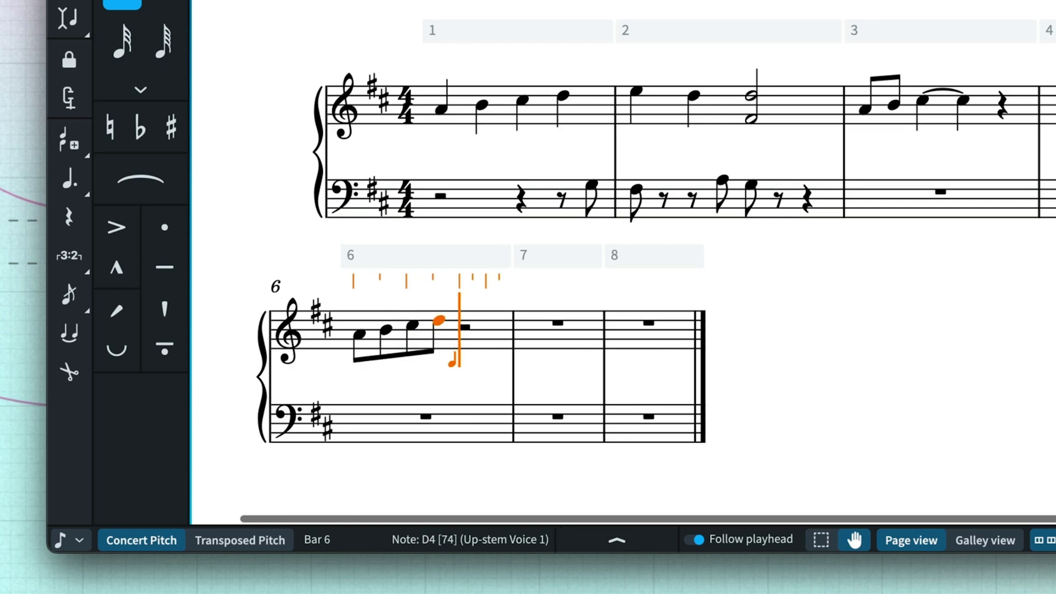
pyautogui.press('e')
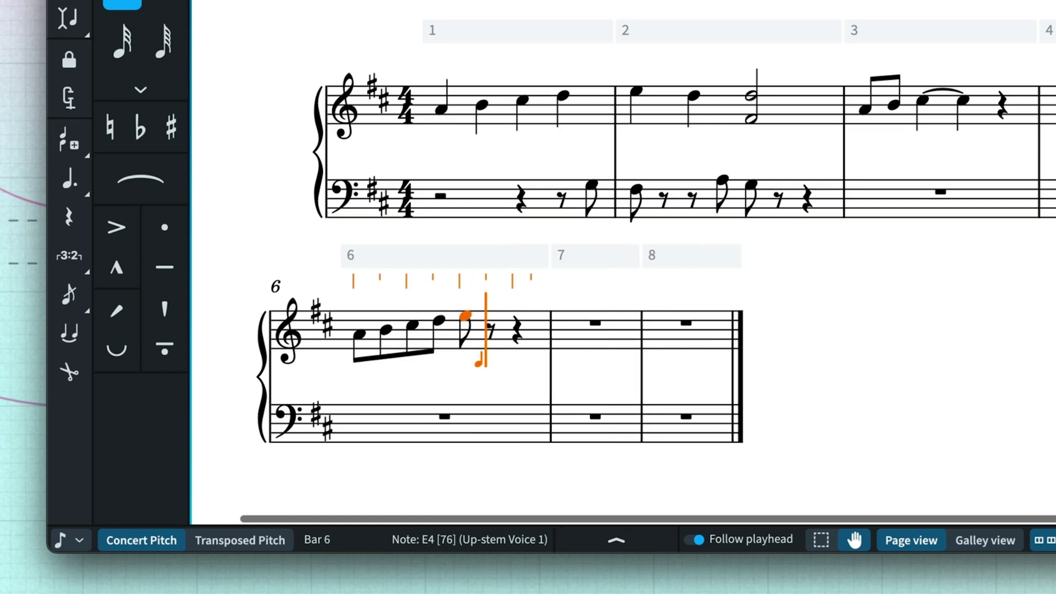
pyautogui.press('f')
pyautogui.press('g')
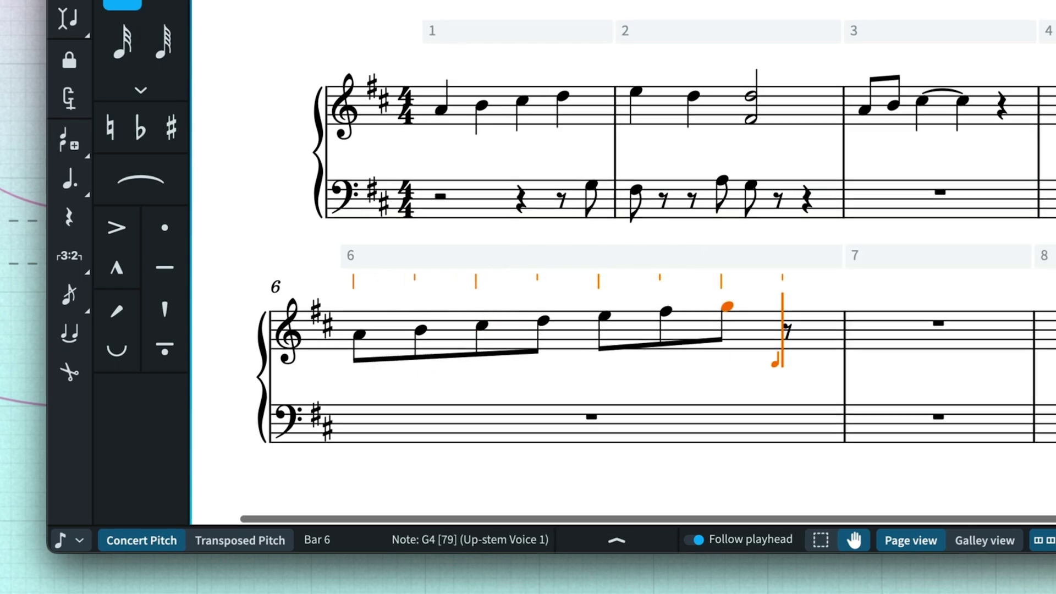
pyautogui.hotkey('ctrl', 'alt', '8')
pyautogui.press('space')
# - Complete treble bar 7 with A, F# and a half-note D from the piano panel
pyautogui.press('6')
pyautogui.click(1011, 487)
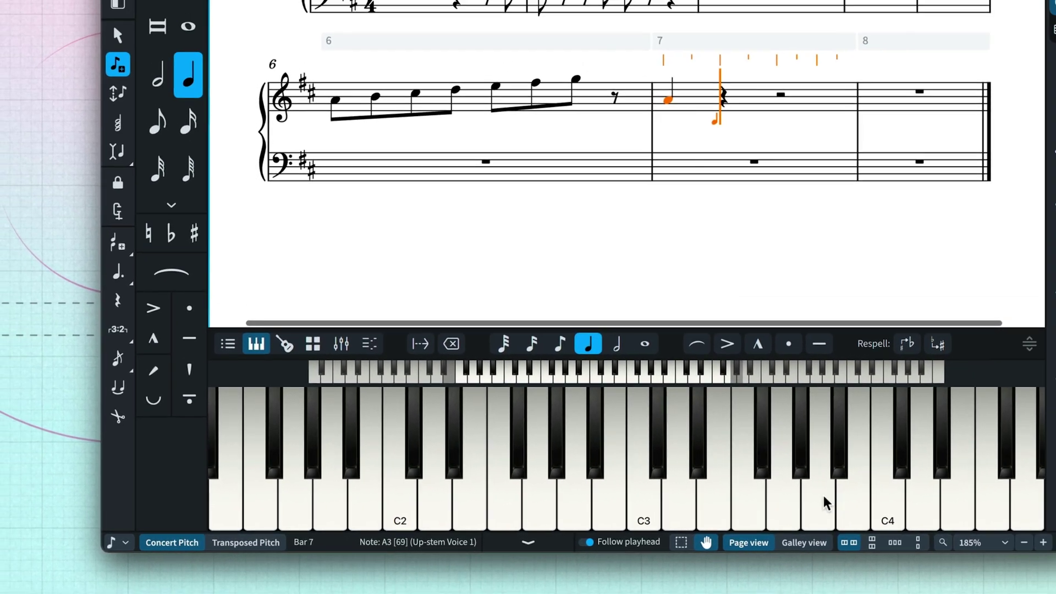
pyautogui.click(763, 440)
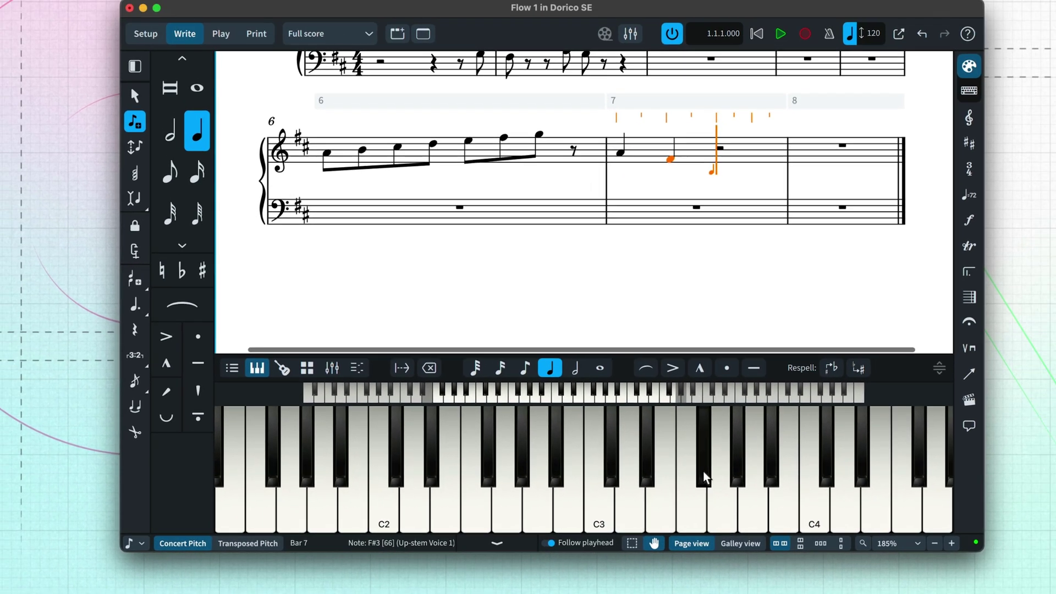
pyautogui.click(616, 344)
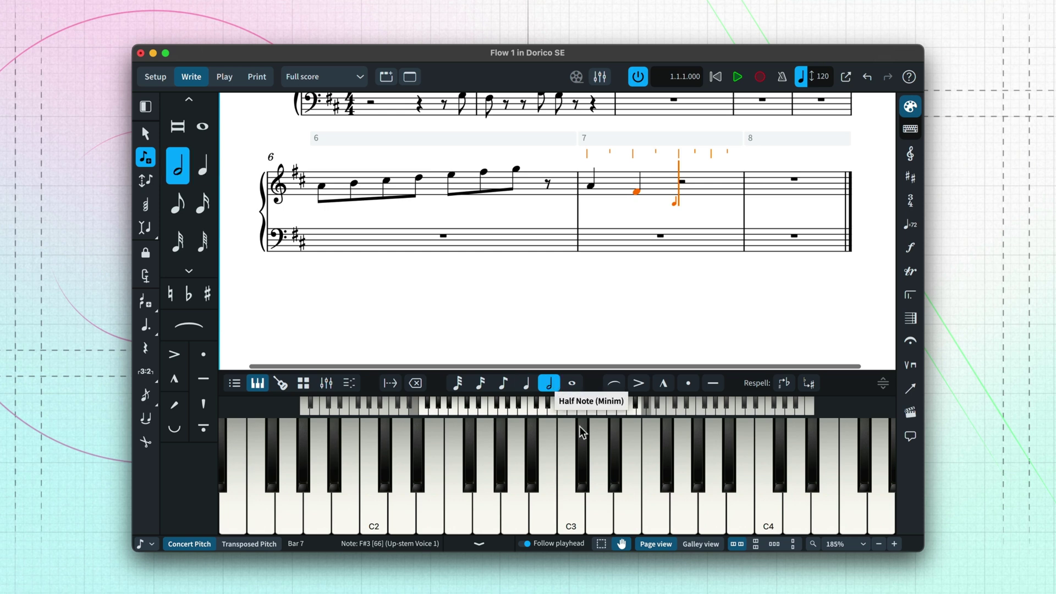
pyautogui.click(605, 510)
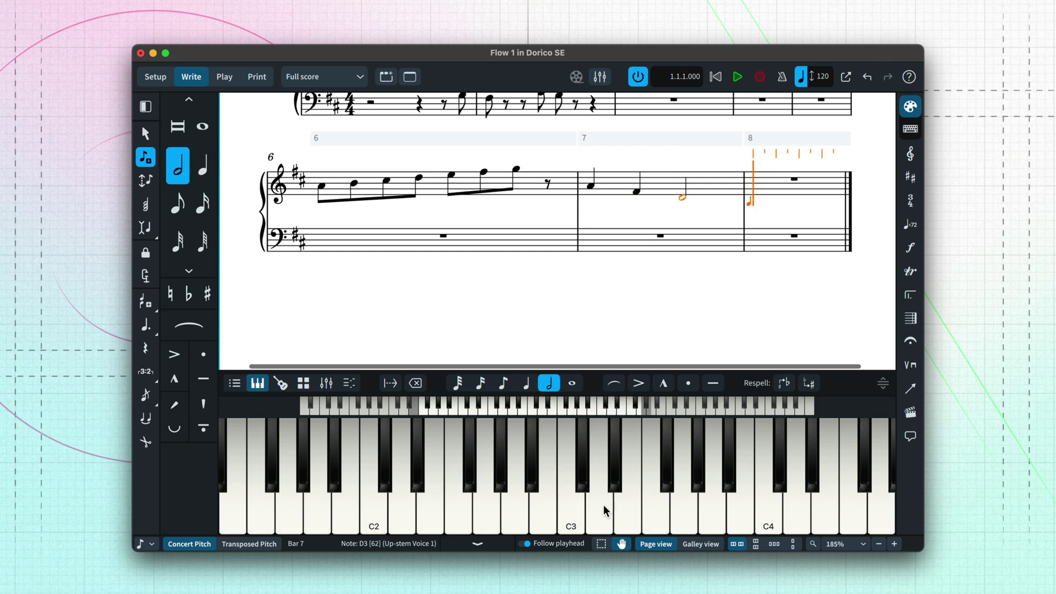
# - Fill bass bar 6 with quarter-note D, D, a quarter rest and another D
pyautogui.hotkey('ctrl', 'Left')
pyautogui.hotkey('ctrl', 'Left')
pyautogui.press('6')
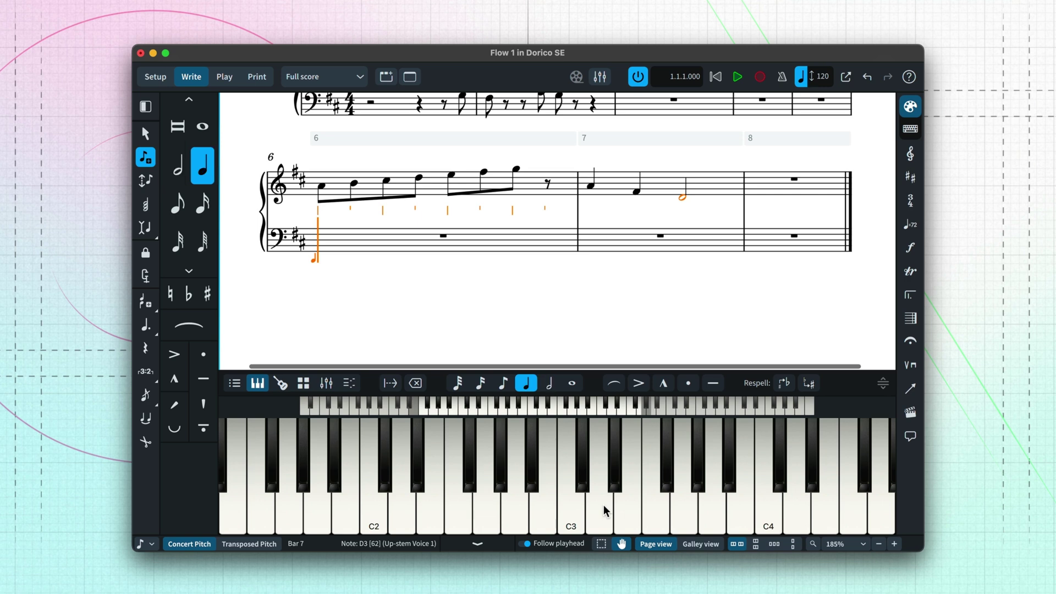
pyautogui.press('d')
pyautogui.press('d')
pyautogui.press('space')
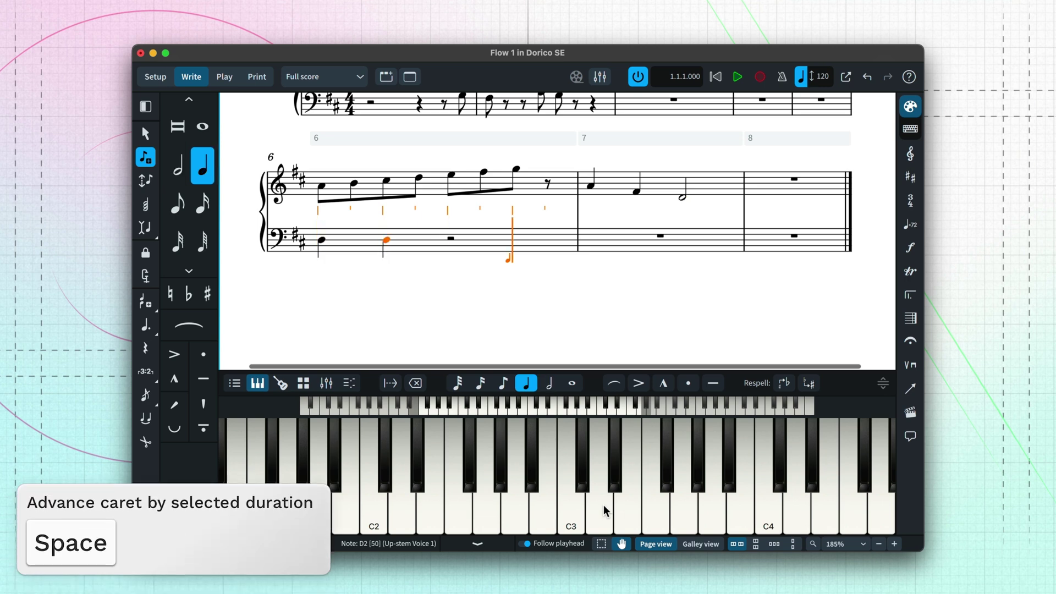
pyautogui.press('d')
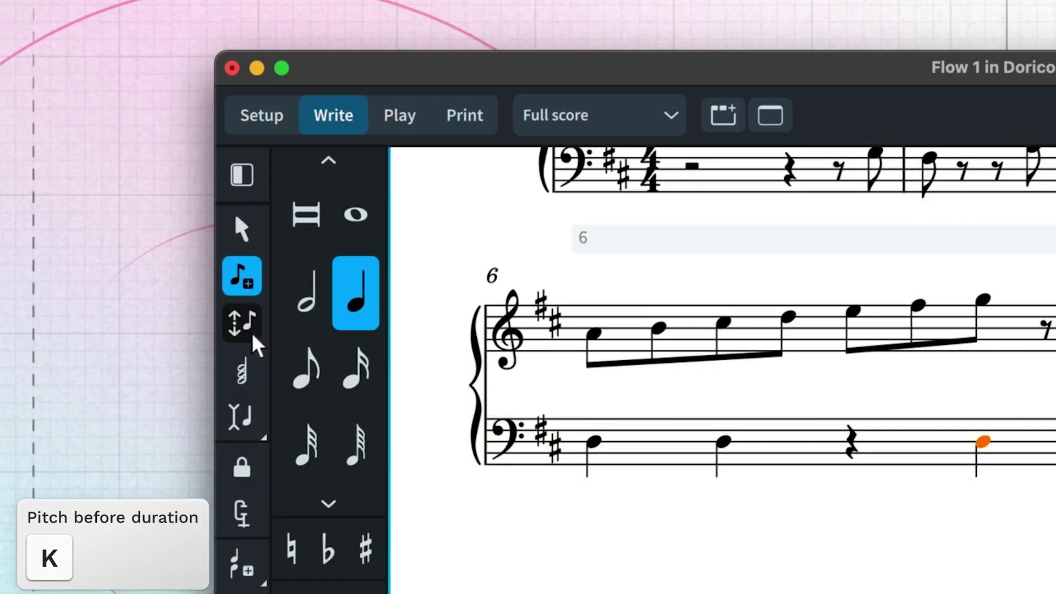
# - With Pitch Before Duration on, enter a low whole note in bass bar 7
pyautogui.click(253, 336)
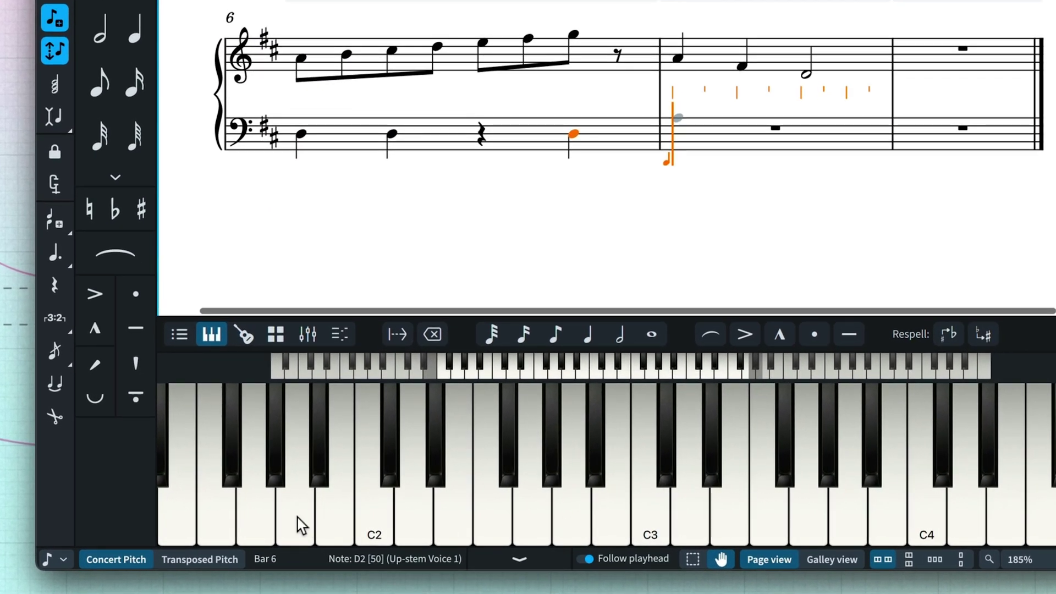
pyautogui.click(299, 516)
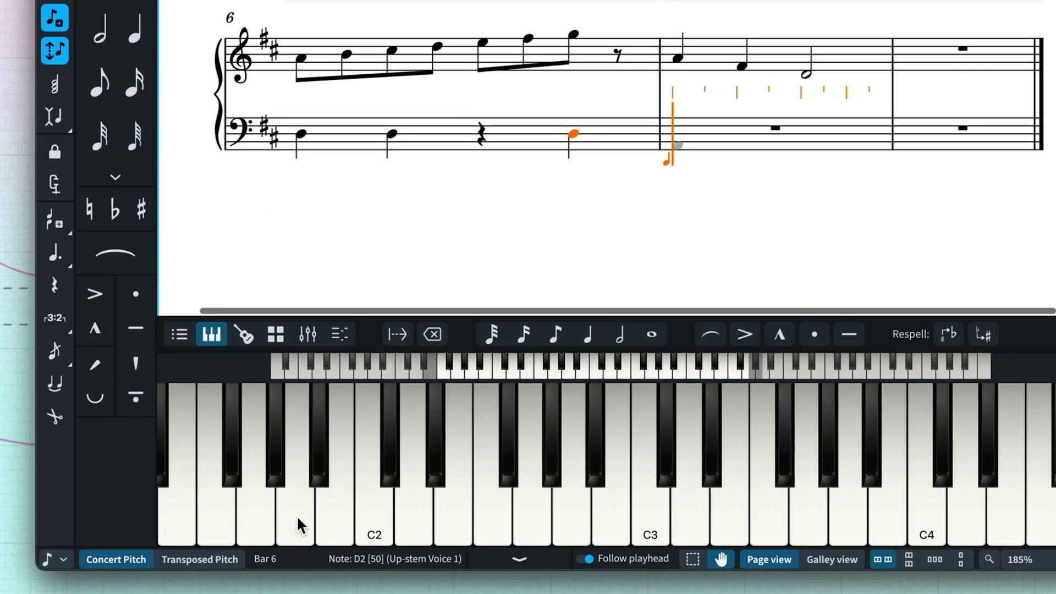
pyautogui.click(655, 337)
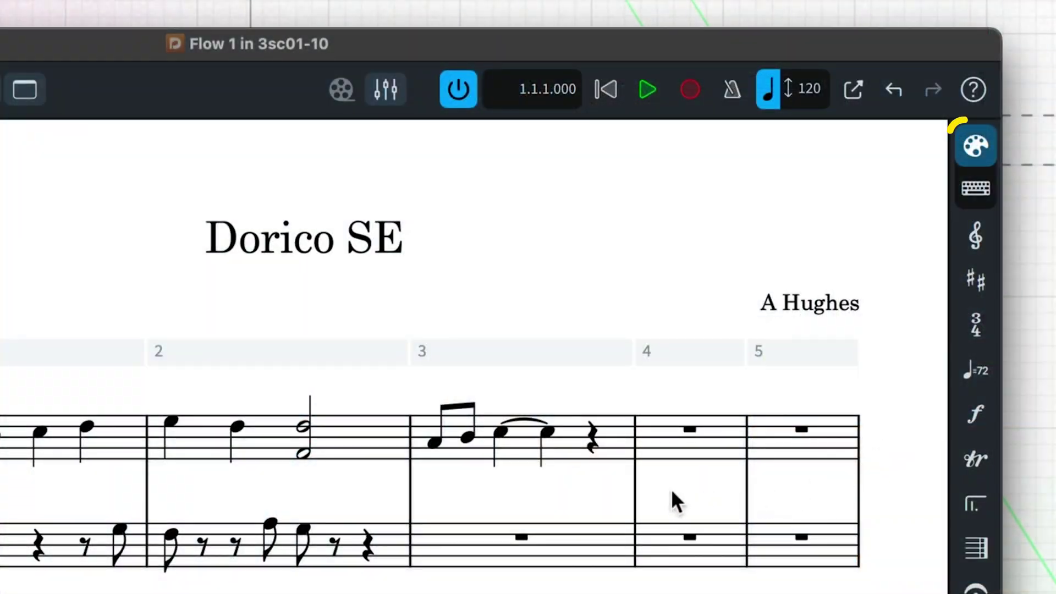
# - Switch the left hand's bars 4–5 to treble clef
pyautogui.moveTo(667, 488); pyautogui.dragTo(824, 552)
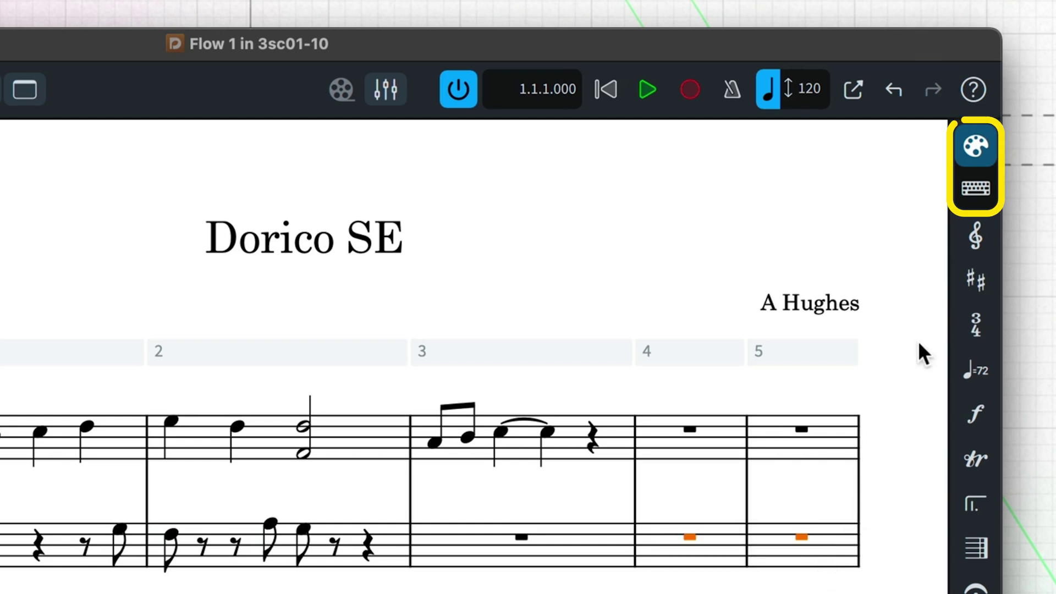
pyautogui.click(975, 238)
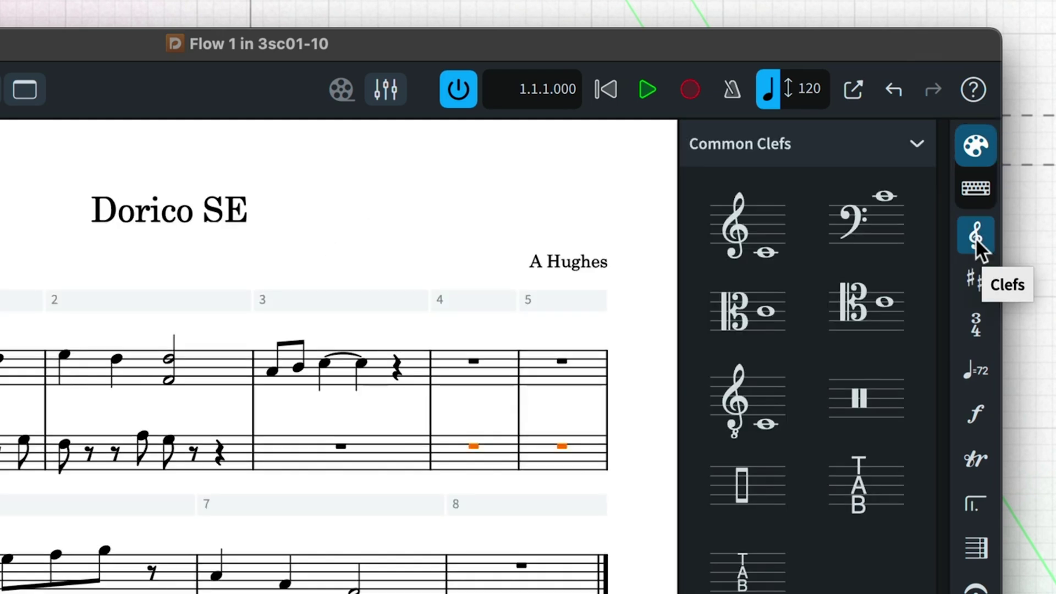
pyautogui.click(764, 242)
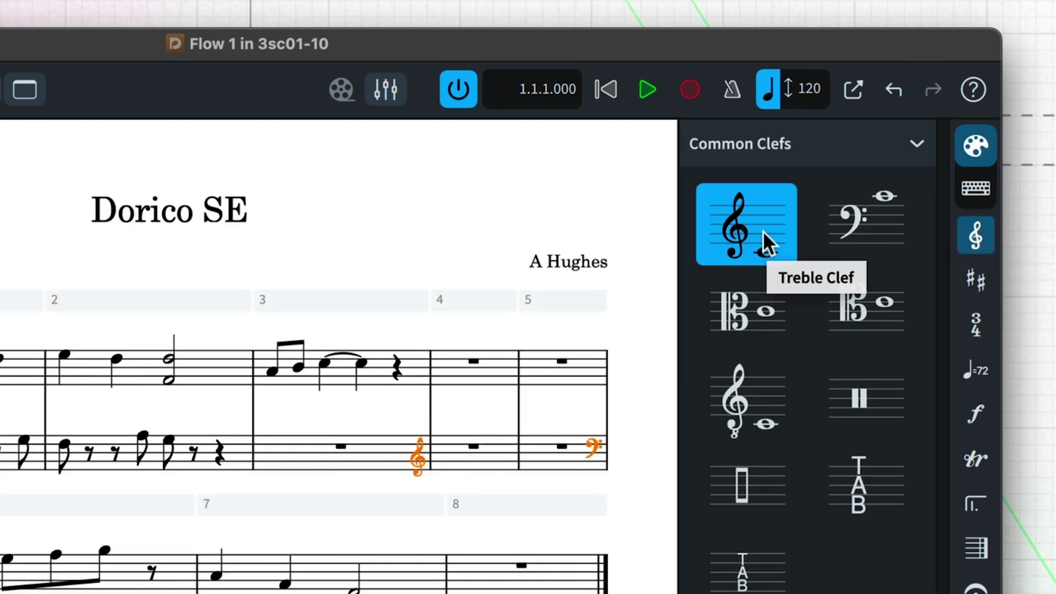
pyautogui.click(650, 303)
pyautogui.hscroll(-1, 650, 303)
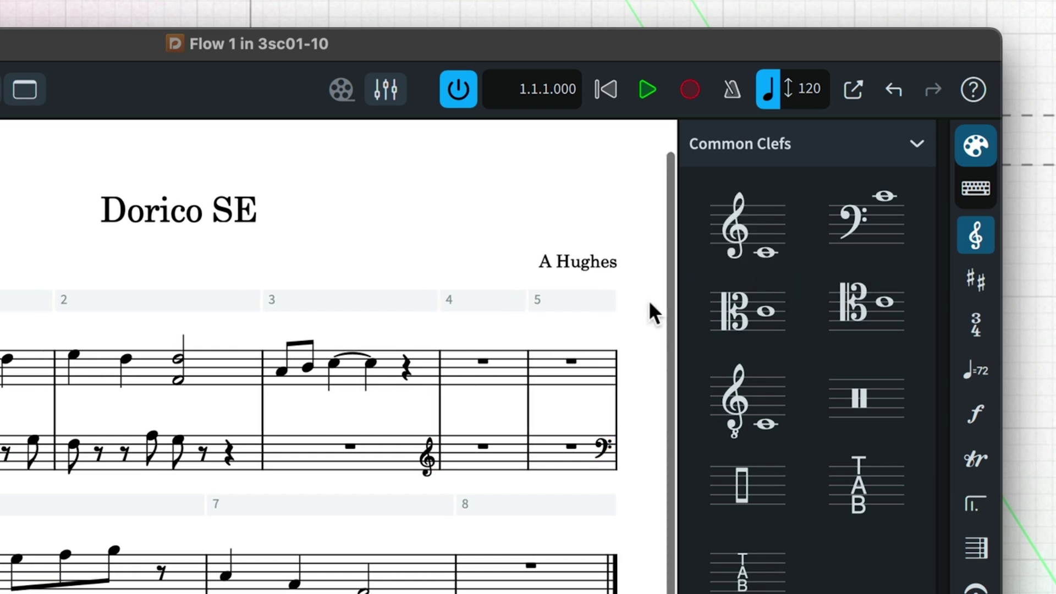
# - Change the key signature to one-sharp G major from bar 1
pyautogui.click(974, 282)
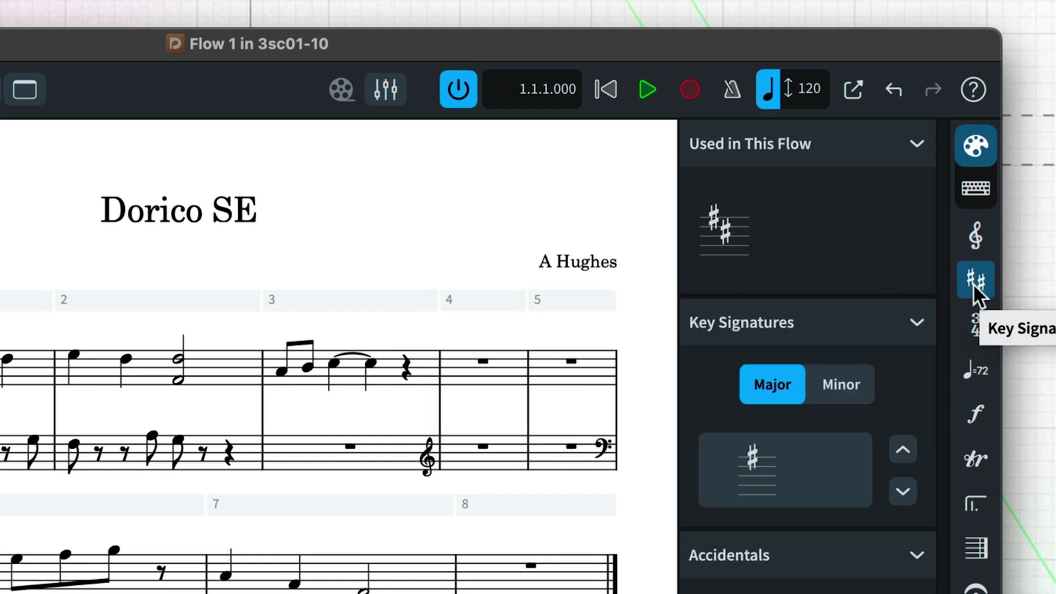
pyautogui.click(903, 451)
pyautogui.click(904, 451)
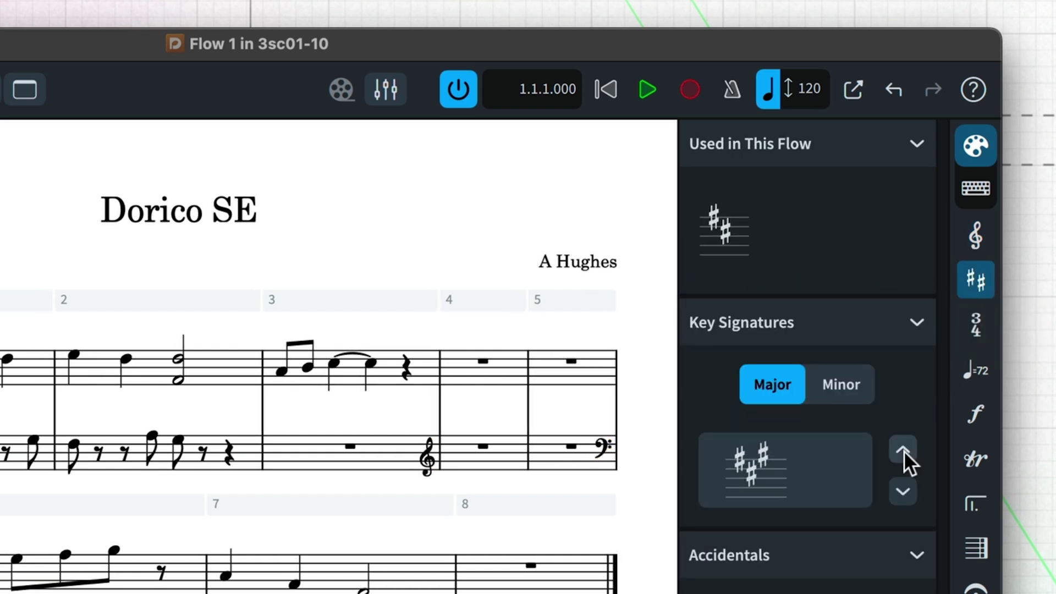
pyautogui.click(899, 493)
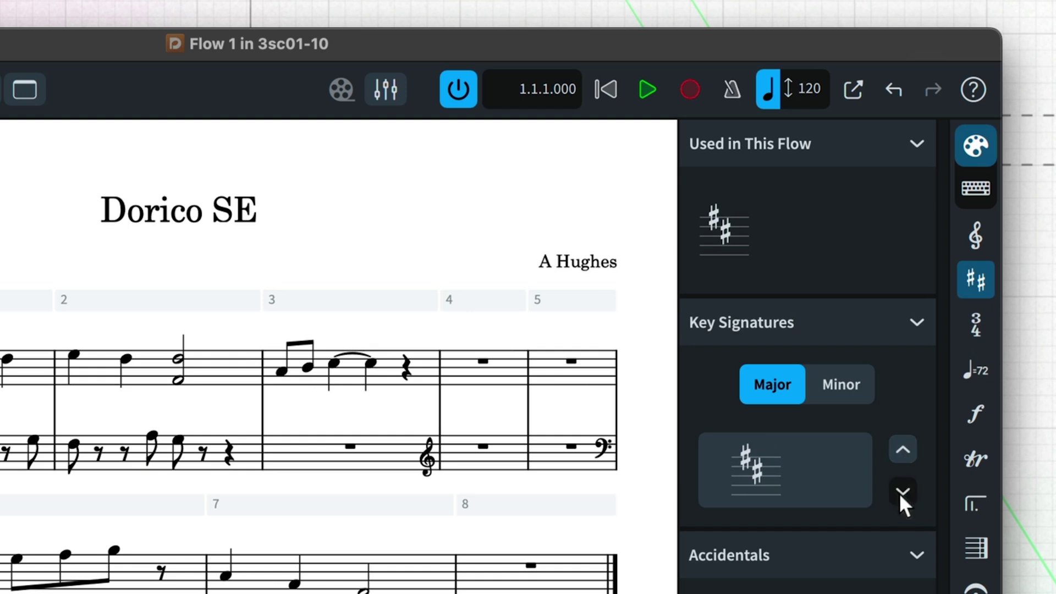
pyautogui.click(899, 493)
pyautogui.click(899, 493)
pyautogui.click(899, 493)
pyautogui.click(899, 493)
pyautogui.click(902, 450)
pyautogui.click(902, 450)
pyautogui.click(903, 450)
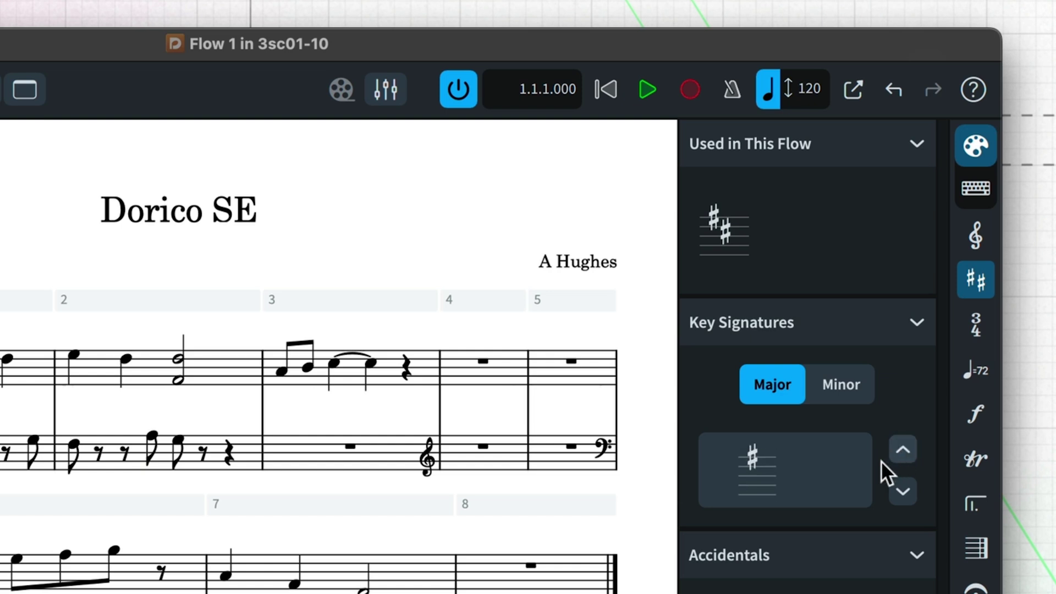
pyautogui.click(807, 477)
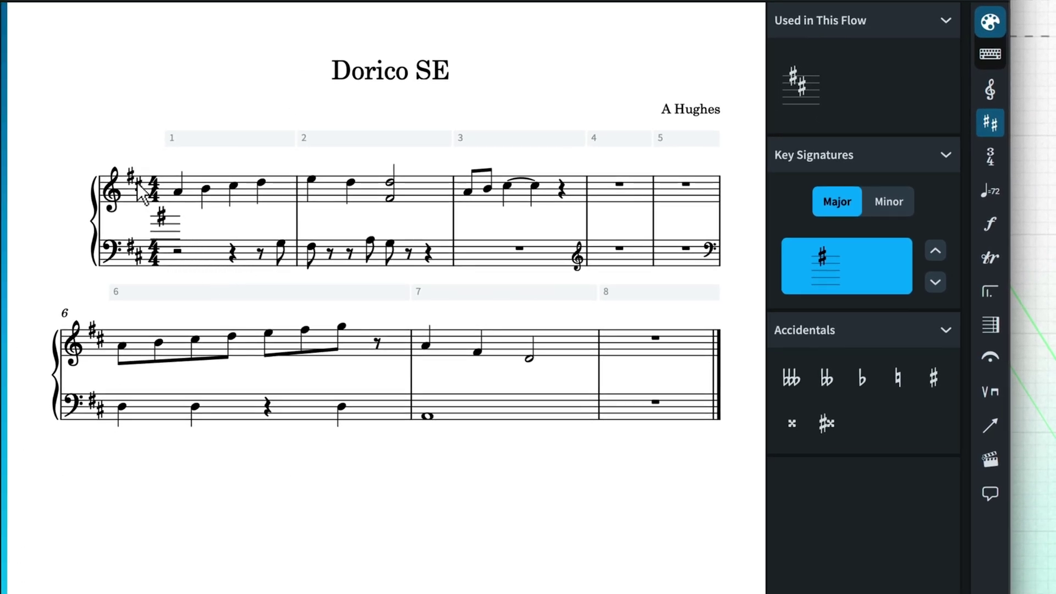
pyautogui.click(140, 192)
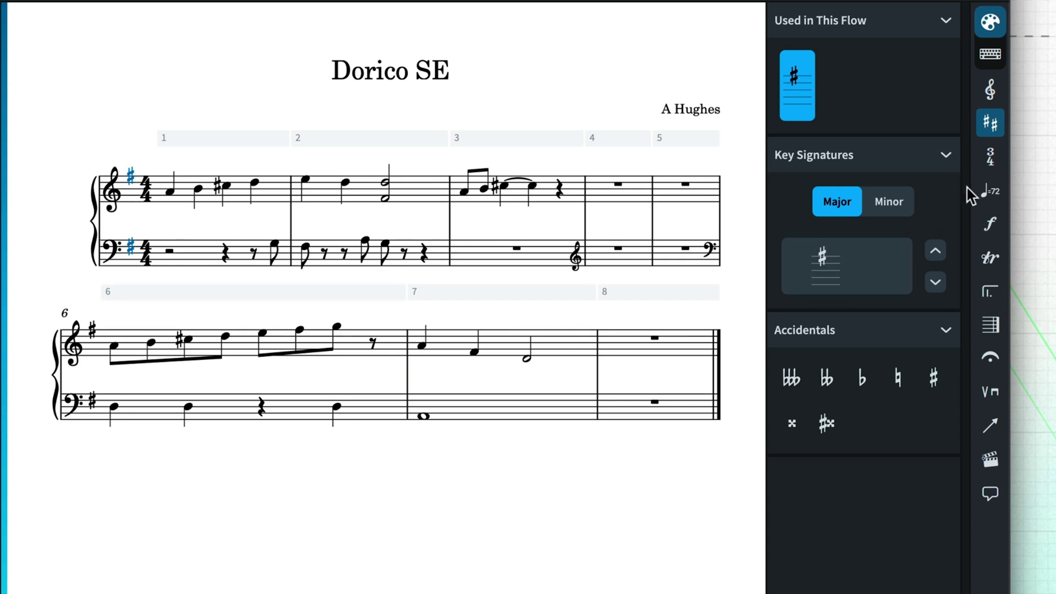
# - Rebar the whole piece in a regular 6/8 time signature
pyautogui.click(994, 165)
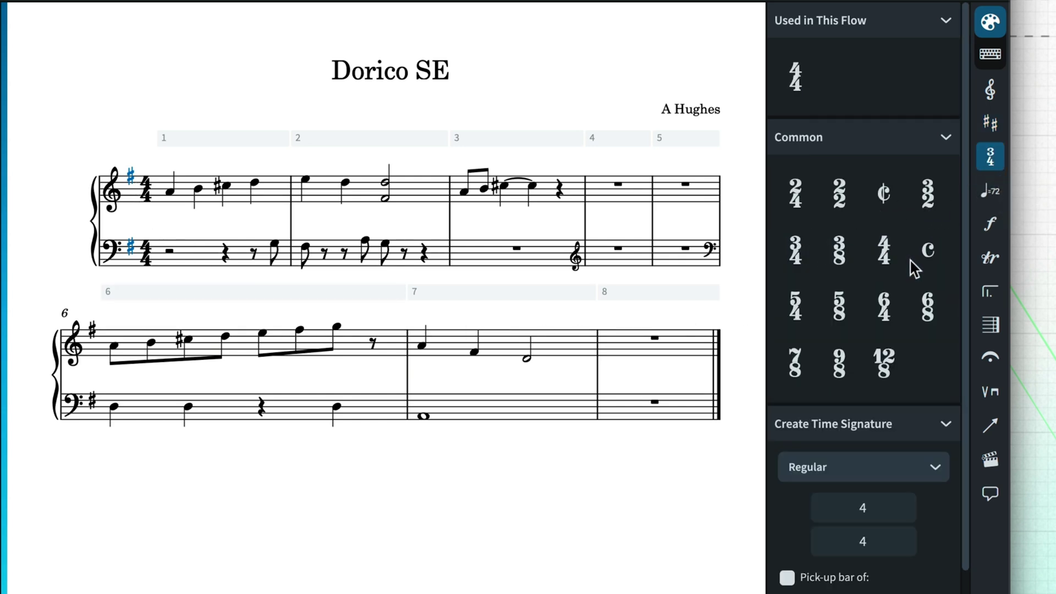
pyautogui.click(880, 473)
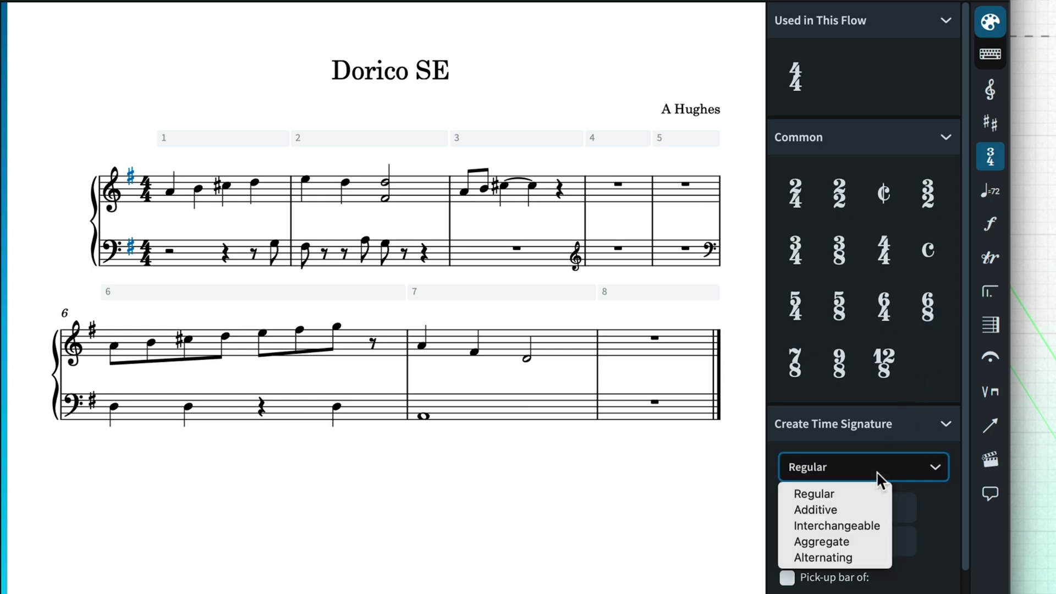
pyautogui.click(877, 471)
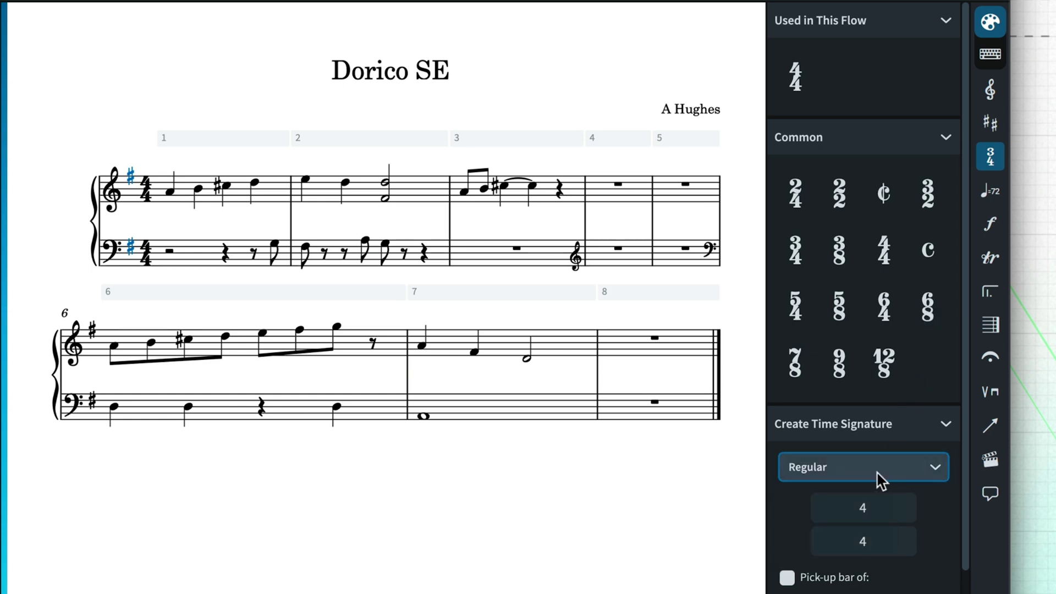
pyautogui.click(930, 308)
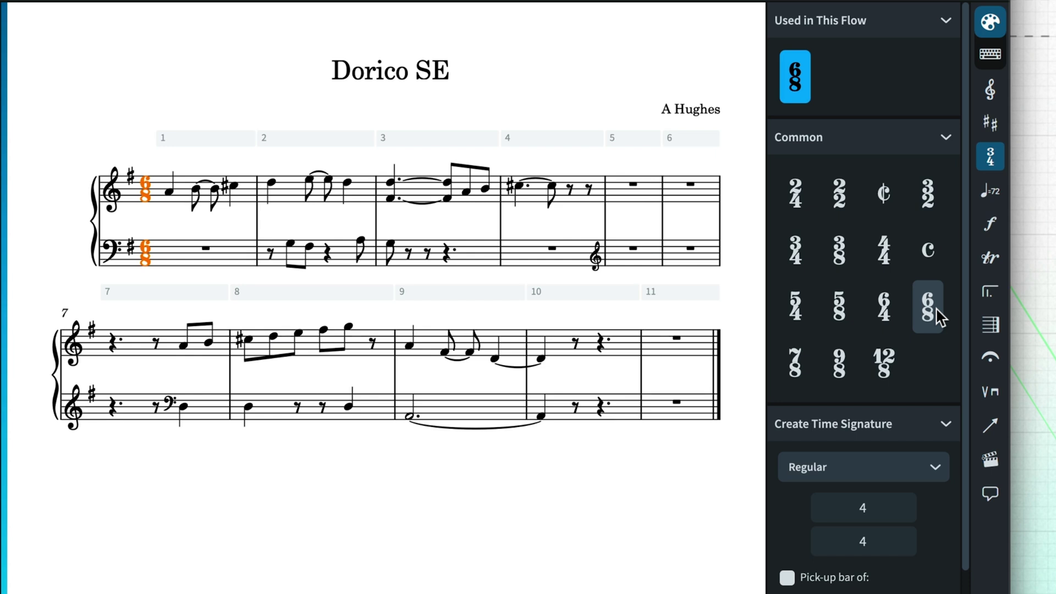
# - Change to 4/4 at bar 4 and place a 5/4 time signature at bar 7
pyautogui.click(519, 184)
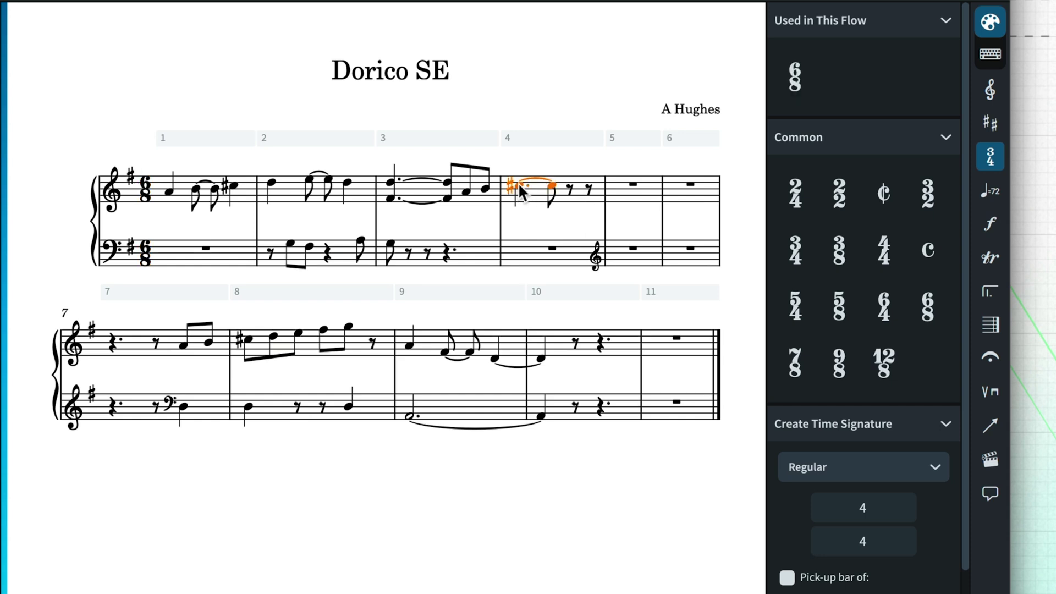
pyautogui.click(884, 251)
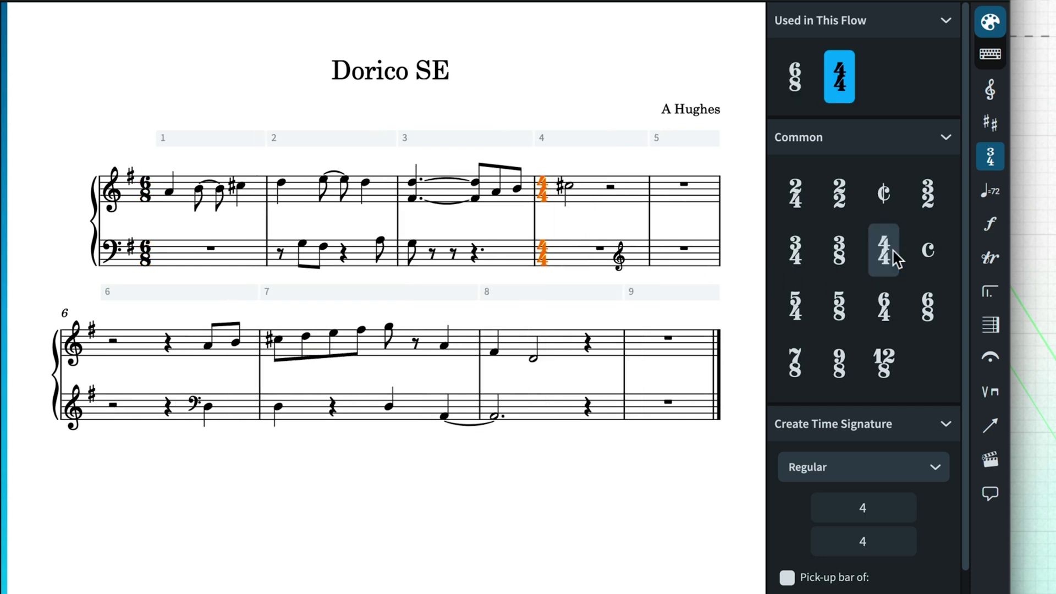
pyautogui.click(743, 266)
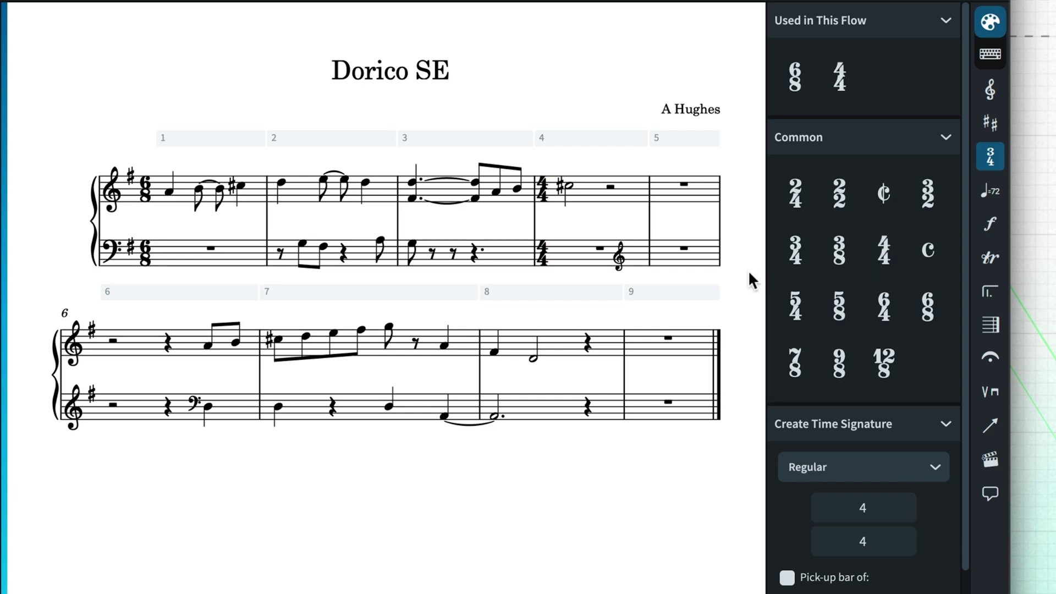
pyautogui.click(804, 305)
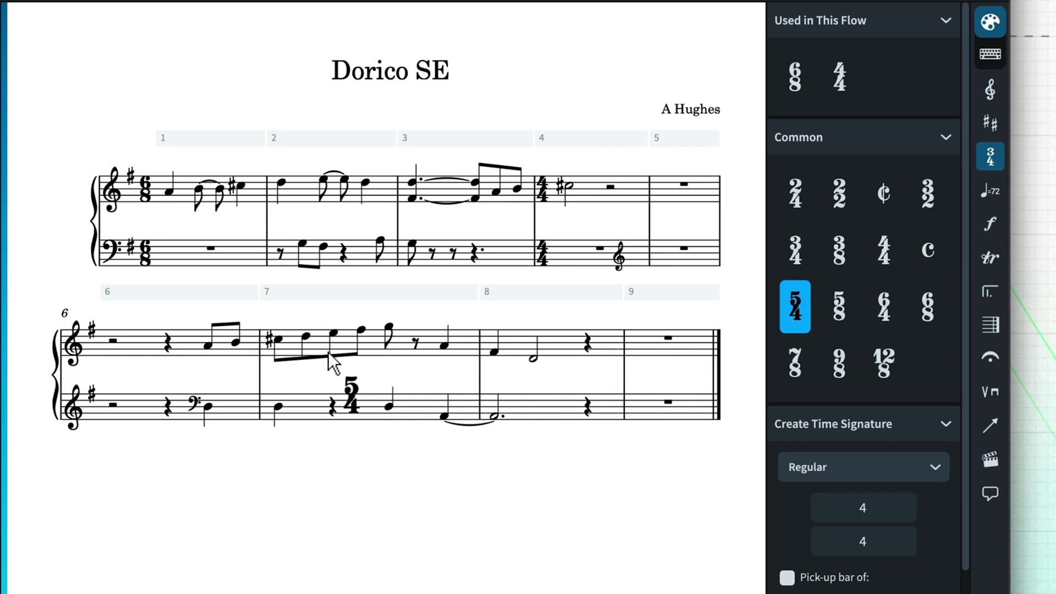
pyautogui.click(276, 339)
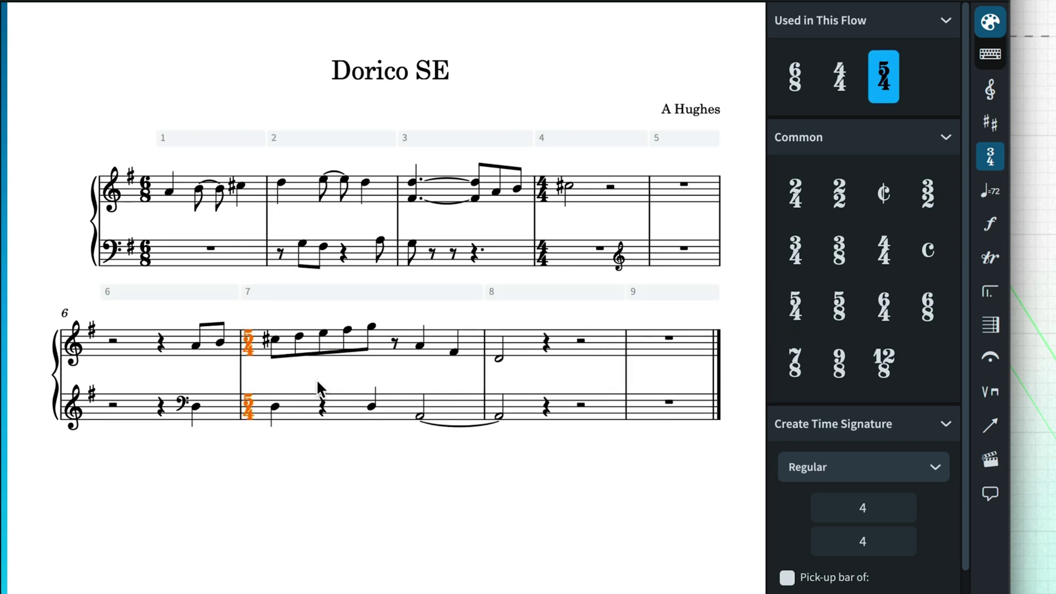
pyautogui.click(146, 196)
# - Tap in a dotted-quarter tempo, lower it to 48 bpm, and add the mark at bar 1
pyautogui.click(990, 191)
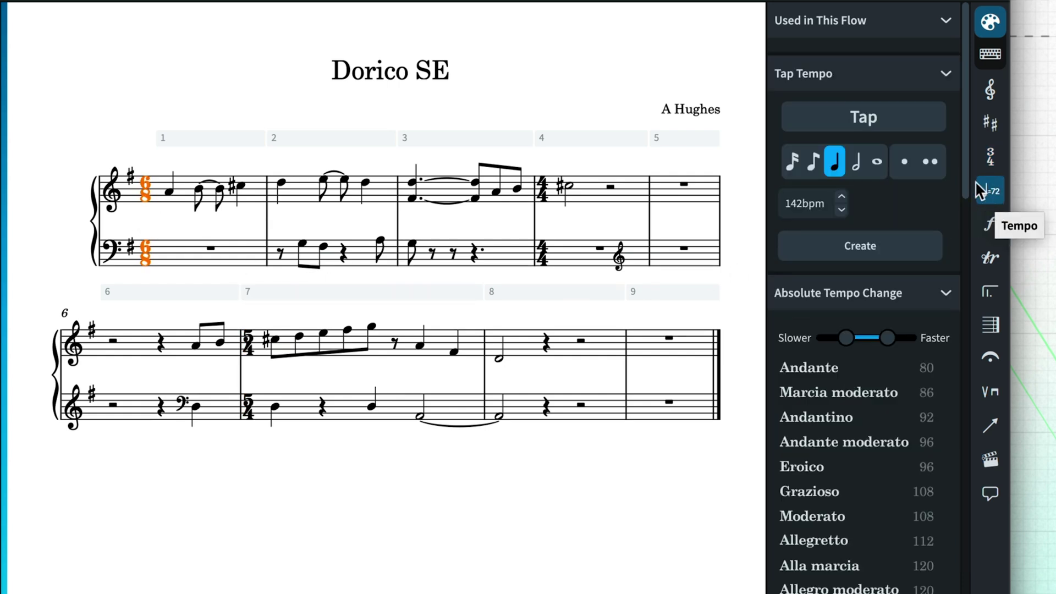
pyautogui.moveTo(967, 165)
pyautogui.mouseDown()
pyautogui.moveTo(970, 287)
pyautogui.moveTo(970, 172)
pyautogui.mouseUp()
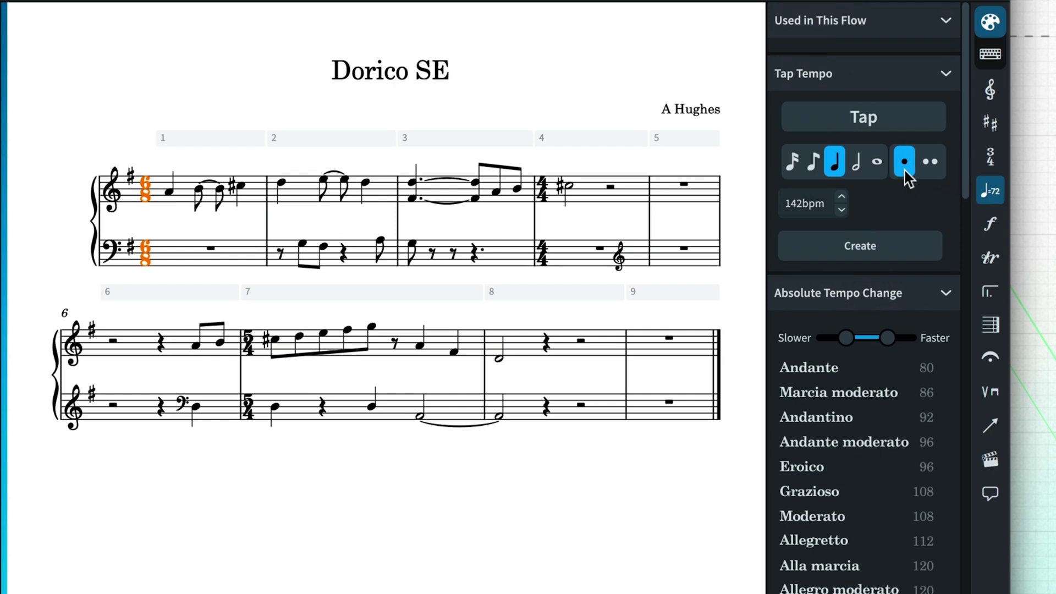
pyautogui.click(840, 128)
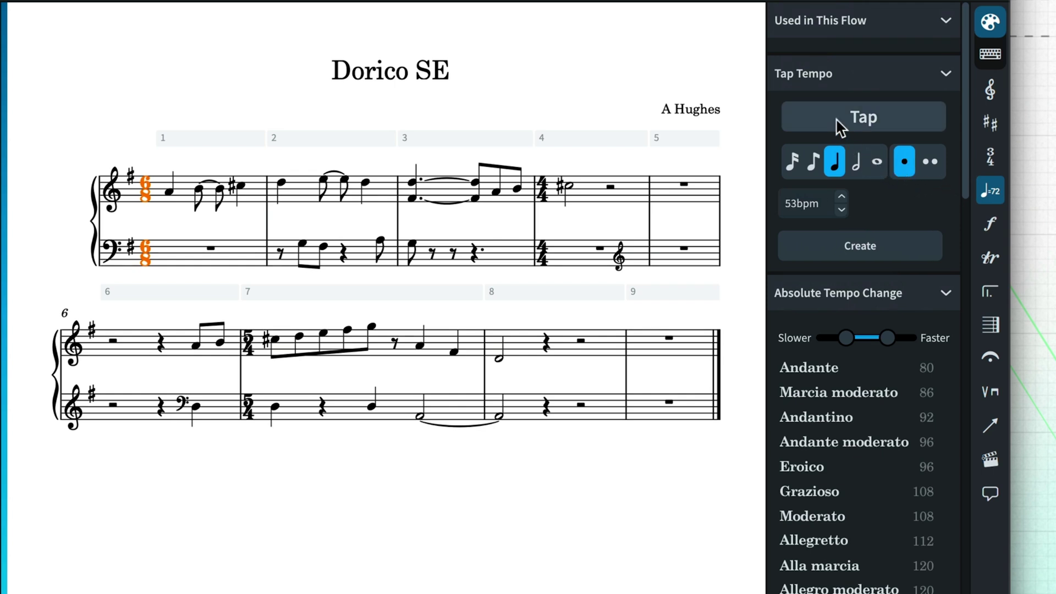
pyautogui.click(839, 125)
pyautogui.click(841, 212)
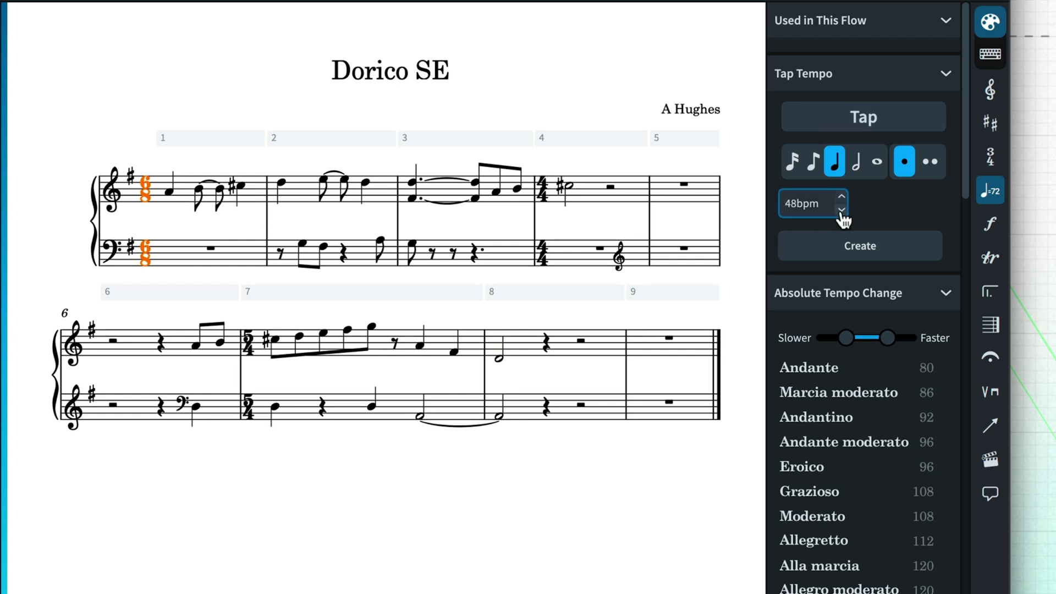
pyautogui.click(889, 243)
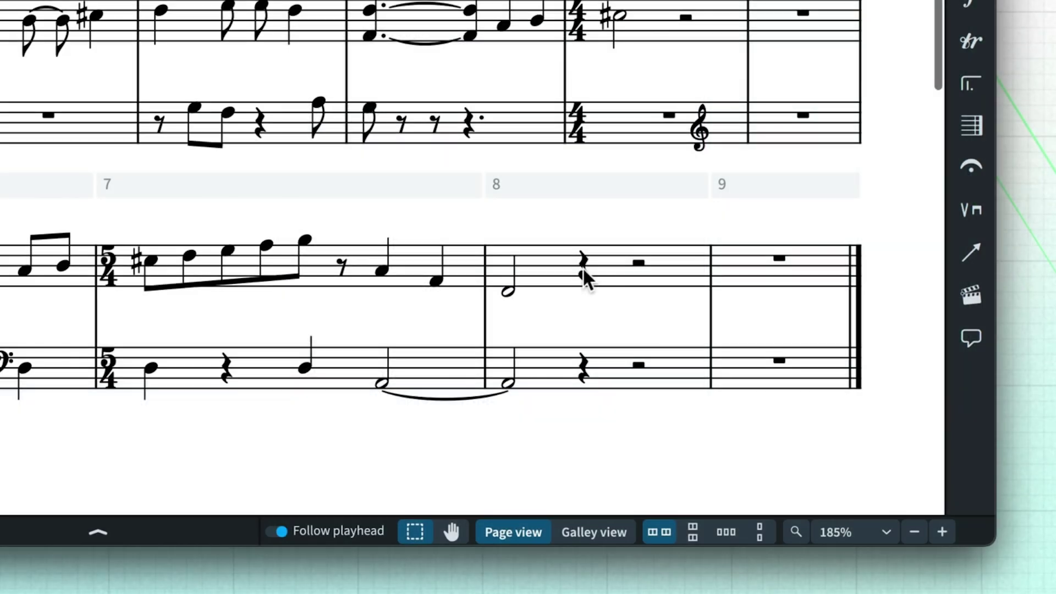
# - Enter quarter notes A, B, C# in bar 8 and three Ds in bar 9
pyautogui.click(583, 267)
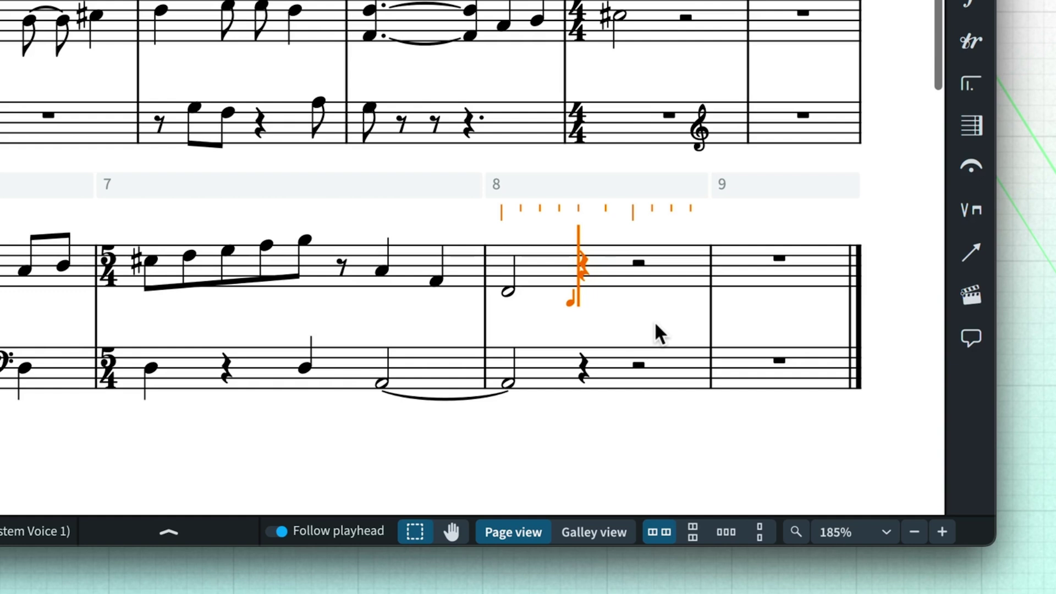
pyautogui.press('a')
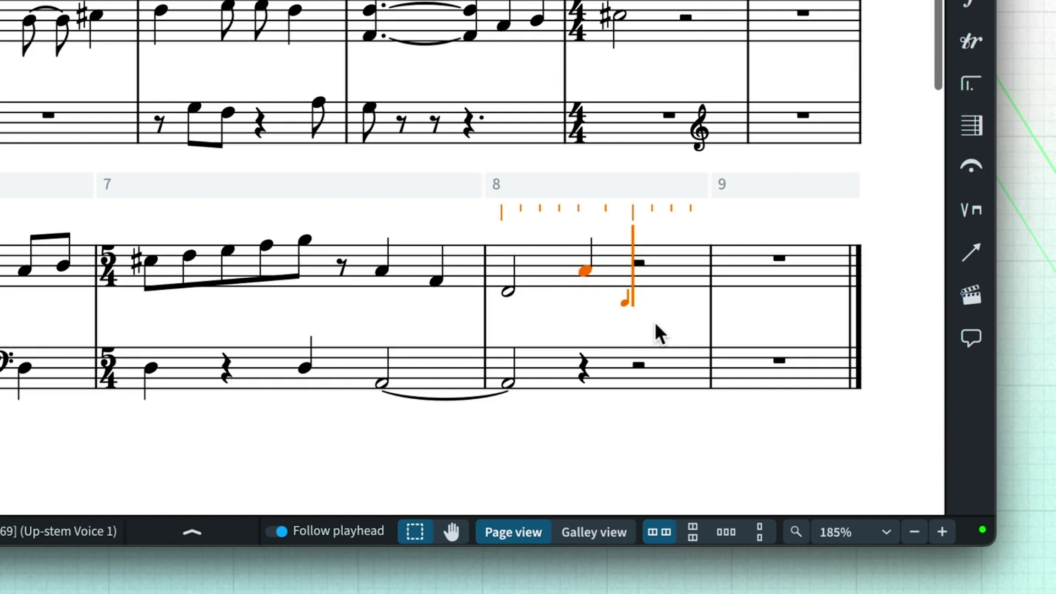
pyautogui.press('b')
pyautogui.press('=')
pyautogui.press('c')
pyautogui.press('d')
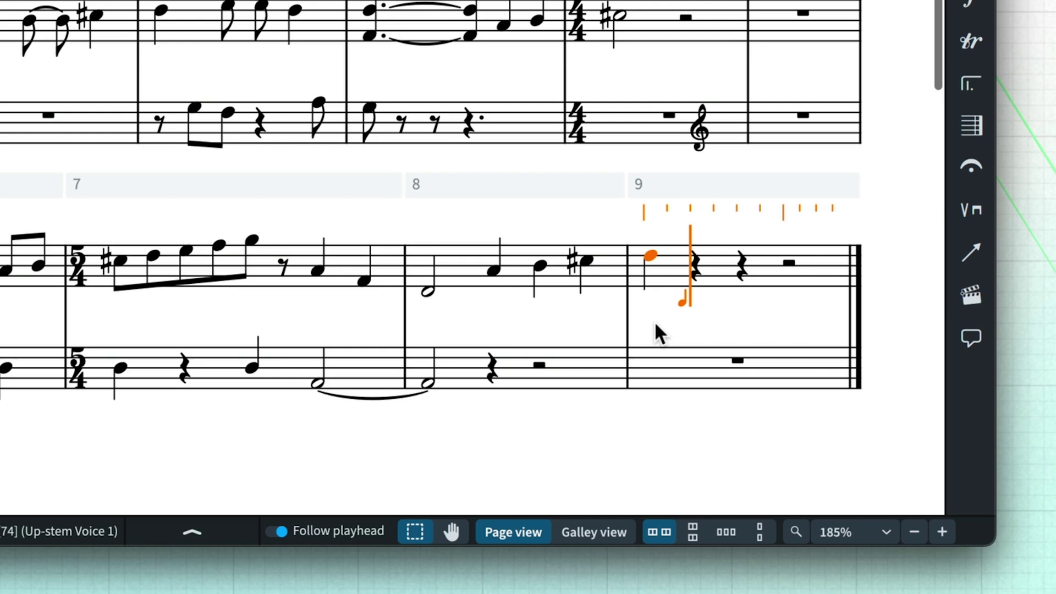
pyautogui.press('d')
pyautogui.hotkey('ctrl', 'Up')
pyautogui.press('d')
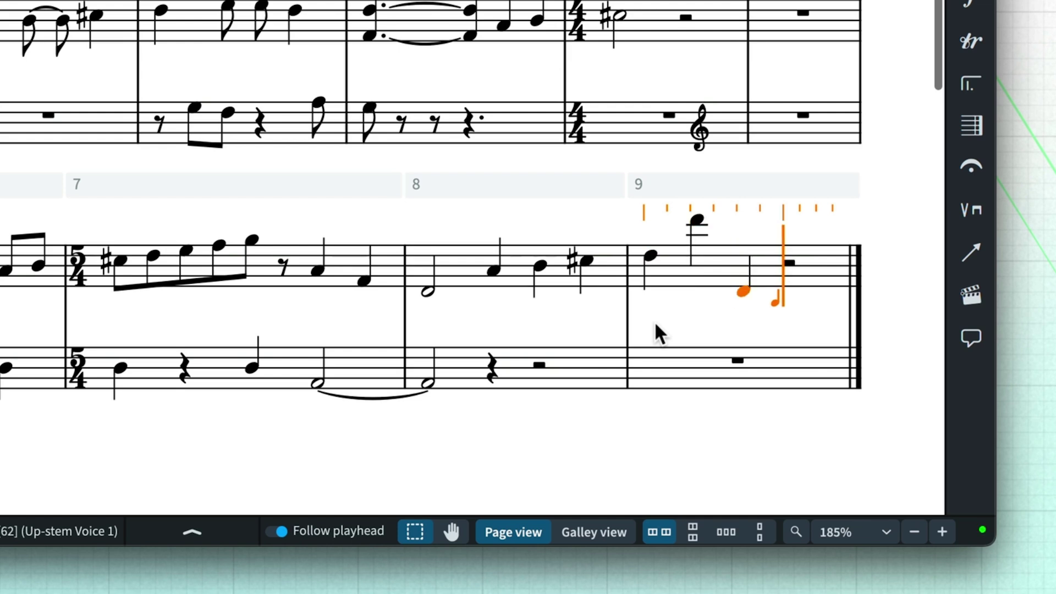
# - Add the closing quarter-note chords G–B–D and G–C#–E
pyautogui.press('g')
pyautogui.hotkey('shift', 'b')
pyautogui.hotkey('shift', 'd')
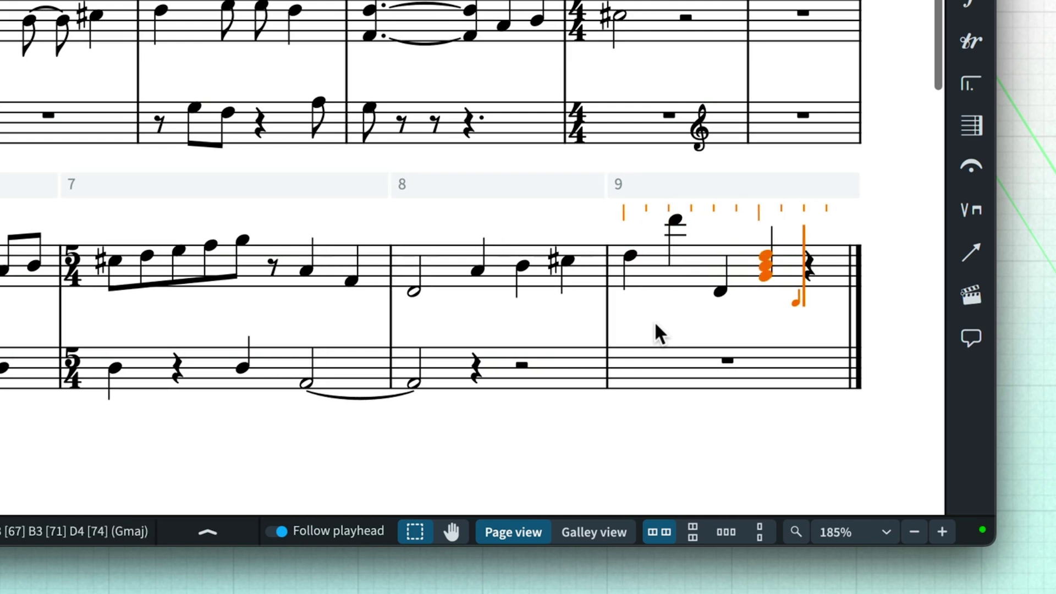
pyautogui.press('g')
pyautogui.hotkey('shift', 'c')
pyautogui.press('Up')
pyautogui.hotkey('shift', 'e')
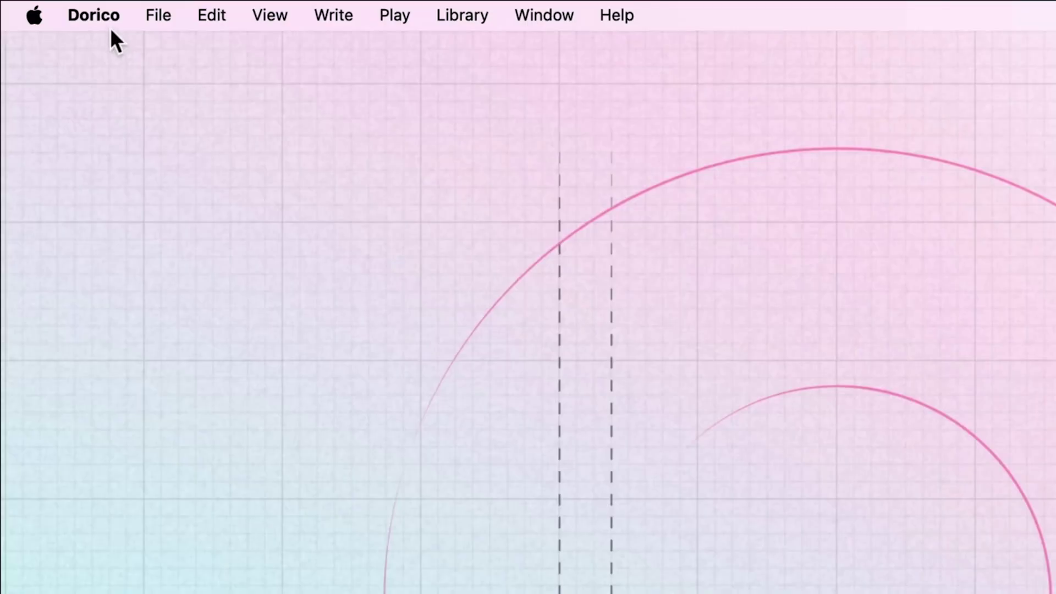
# - In Play preferences, set sixteenth-note quantization, disable tuplet and slur detection, and apply
pyautogui.click(106, 18)
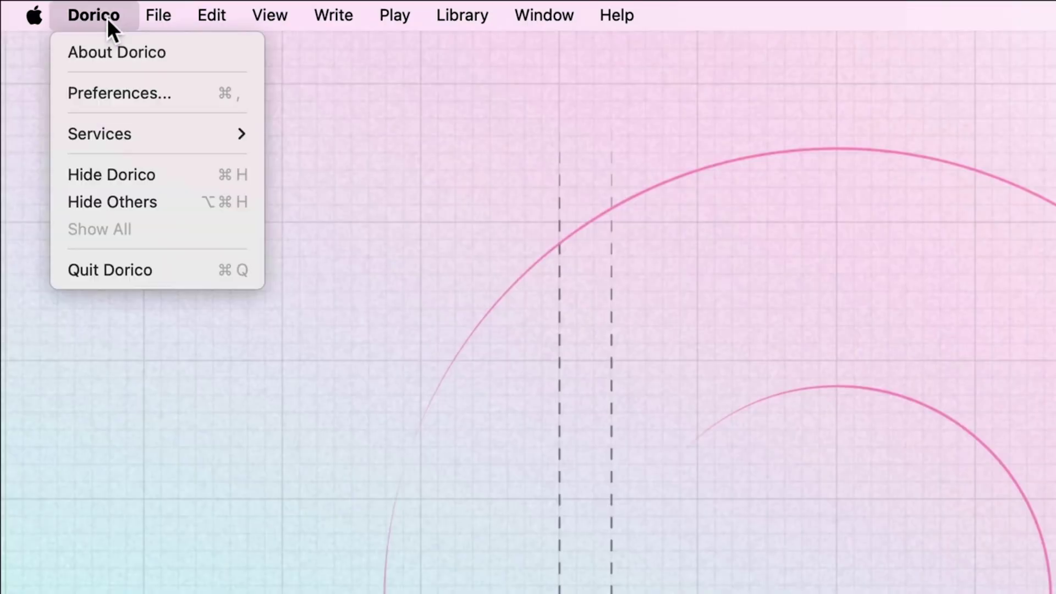
pyautogui.click(189, 93)
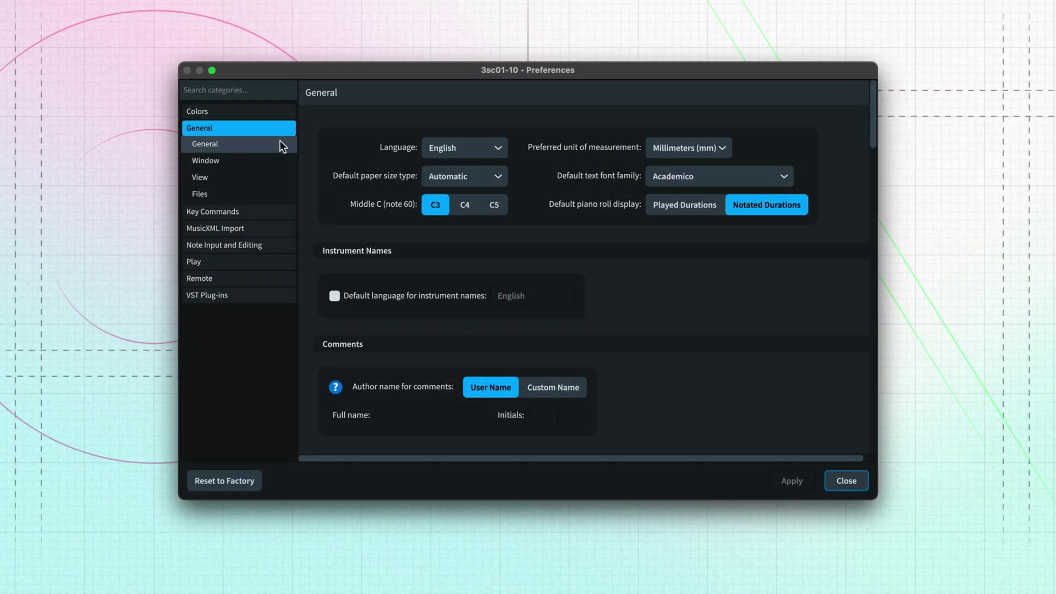
pyautogui.click(275, 260)
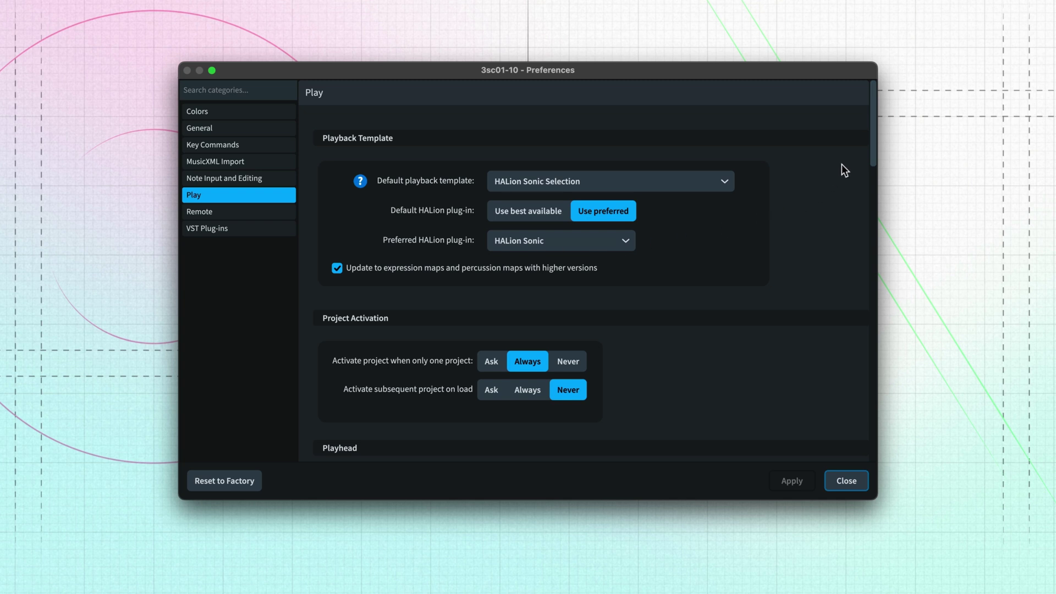
pyautogui.moveTo(872, 145); pyautogui.dragTo(876, 328)
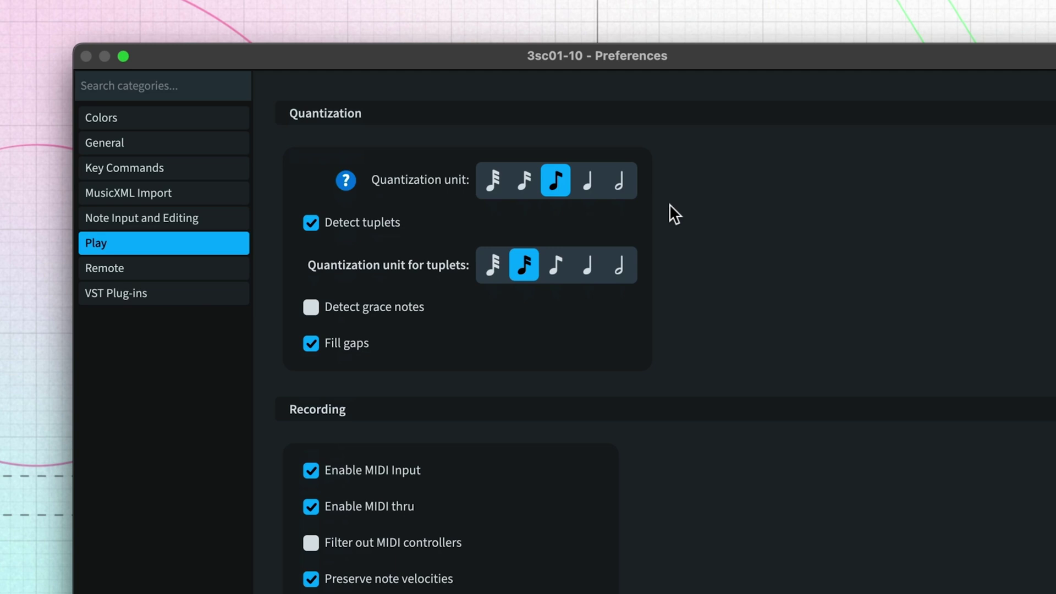
pyautogui.click(592, 182)
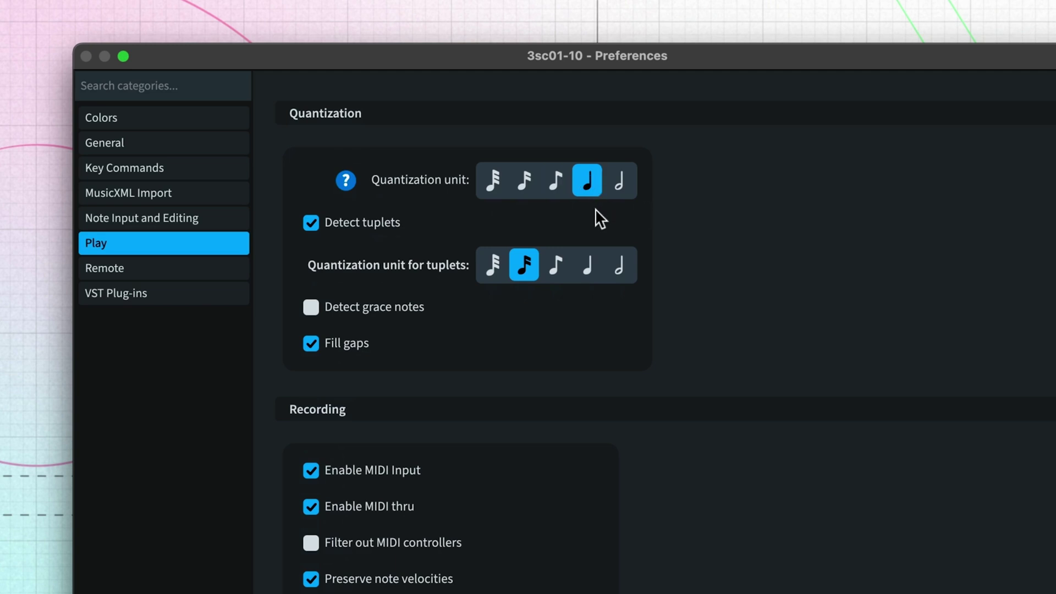
pyautogui.click(530, 187)
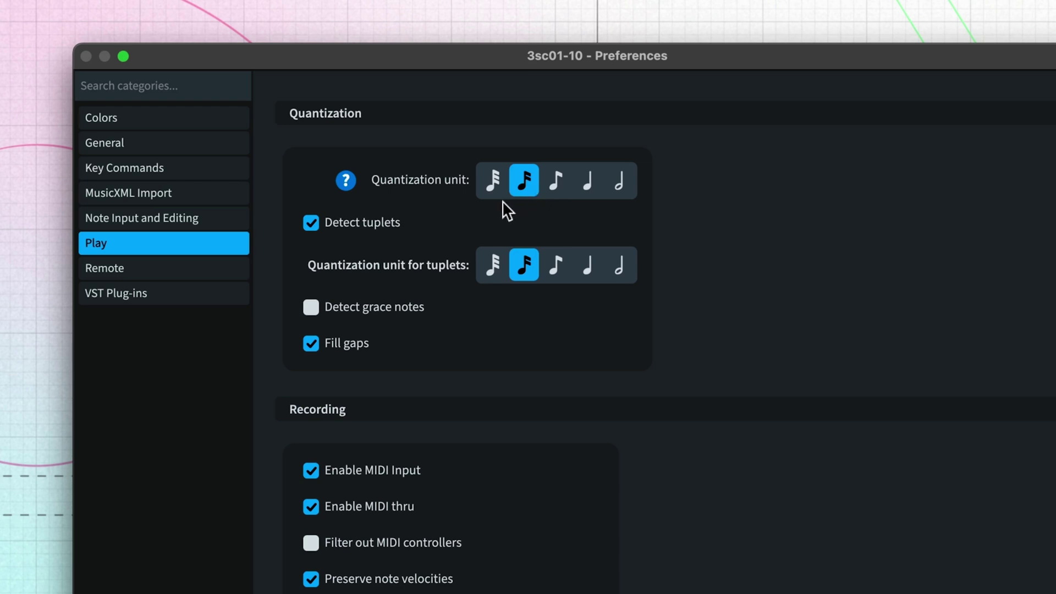
pyautogui.click(317, 221)
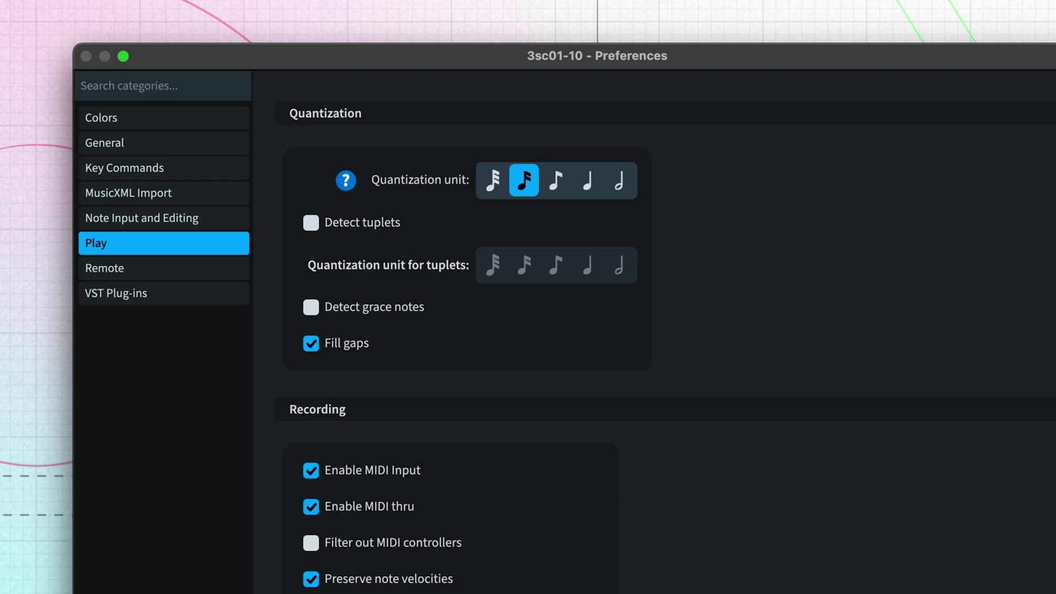
pyautogui.scroll(-10, 655, 330)
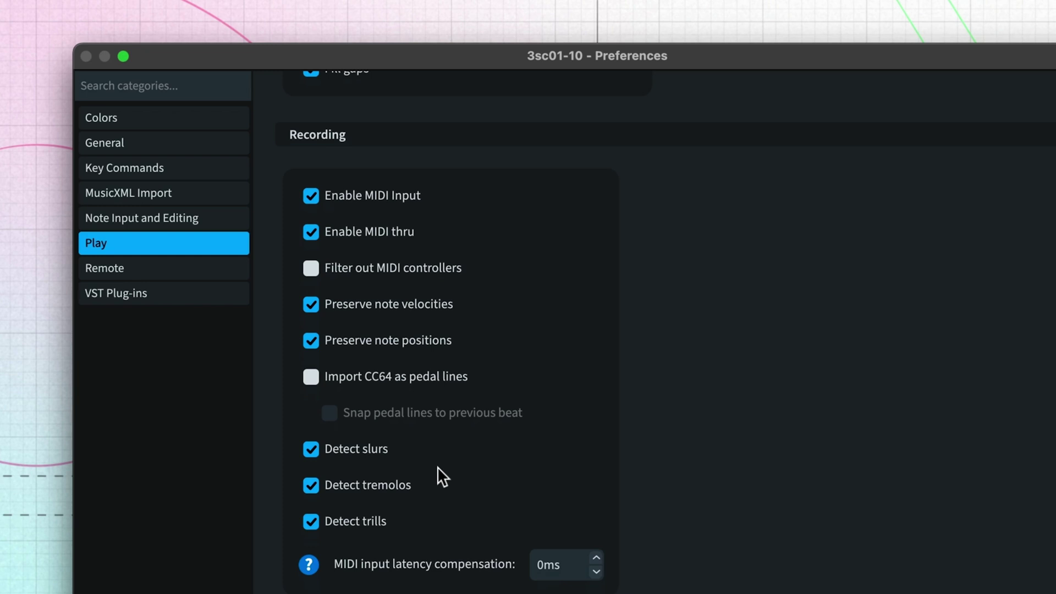
pyautogui.click(379, 448)
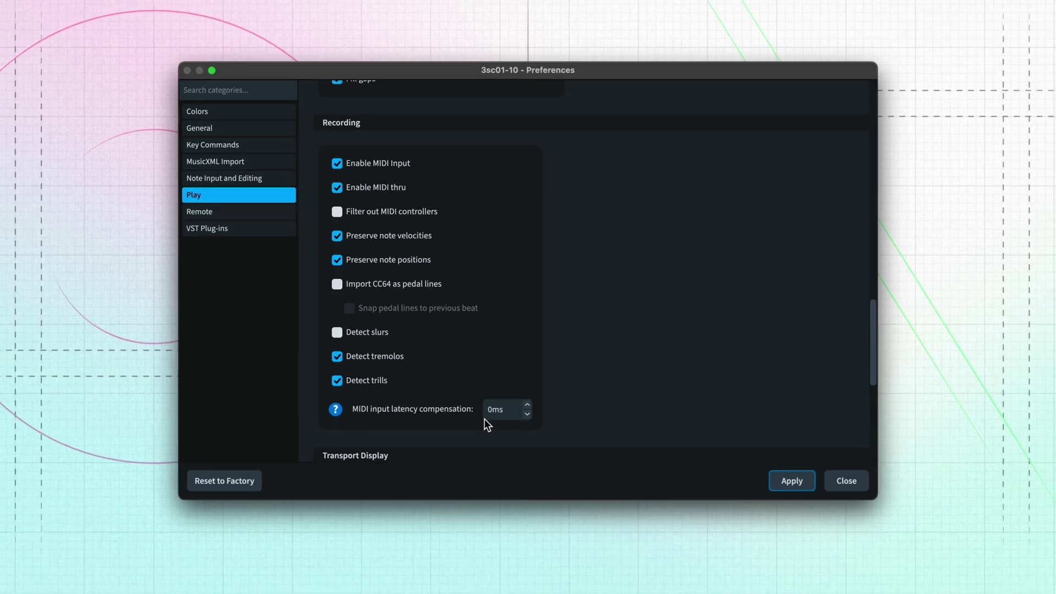
pyautogui.click(813, 482)
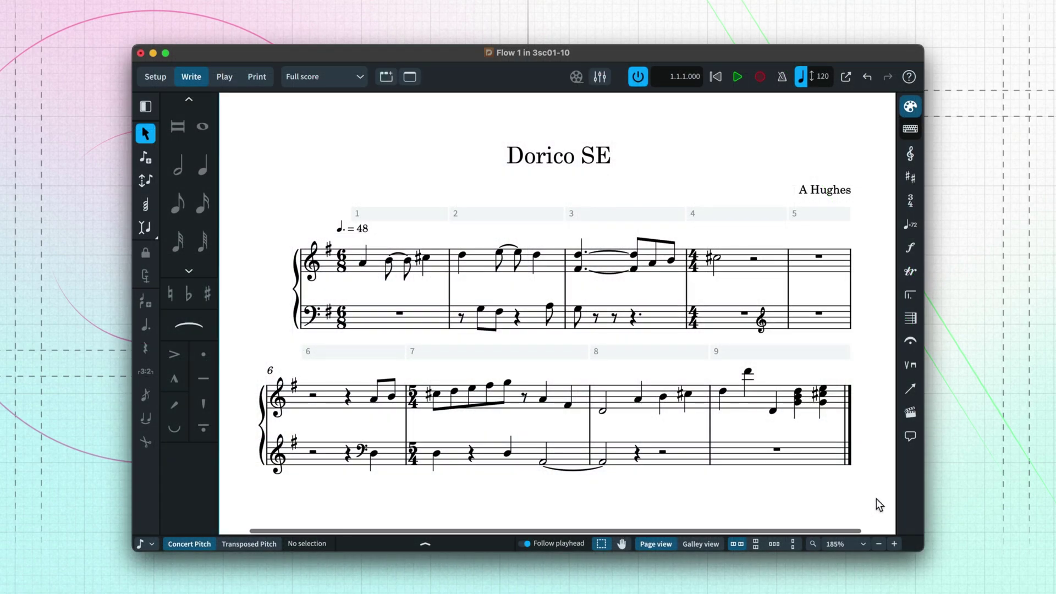
# - Insert 6 bars at the end of the flow so the score runs to bar 17
pyautogui.moveTo(876, 499); pyautogui.dragTo(352, 244)
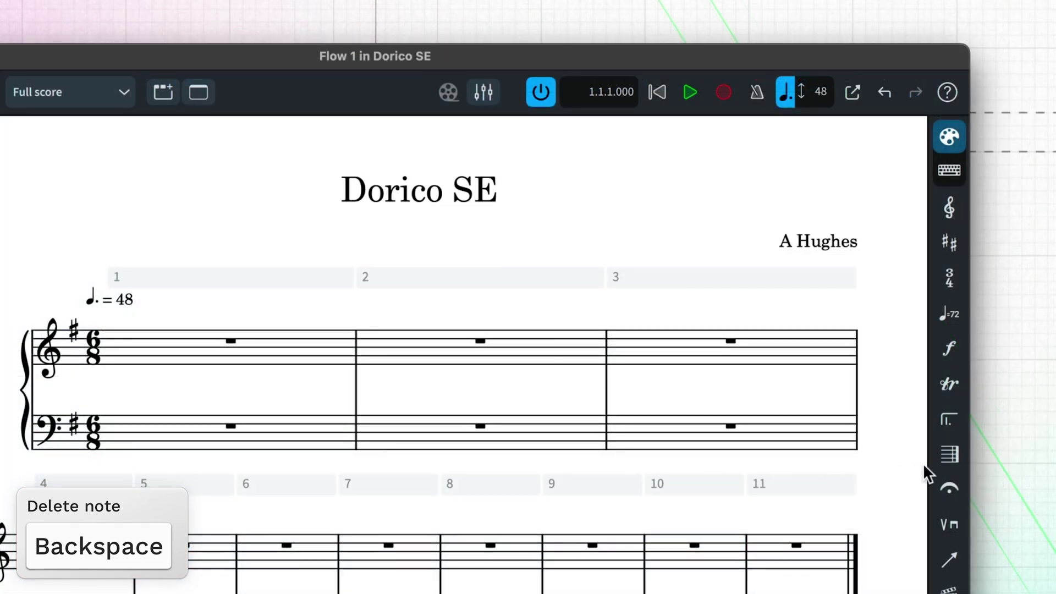
pyautogui.click(949, 455)
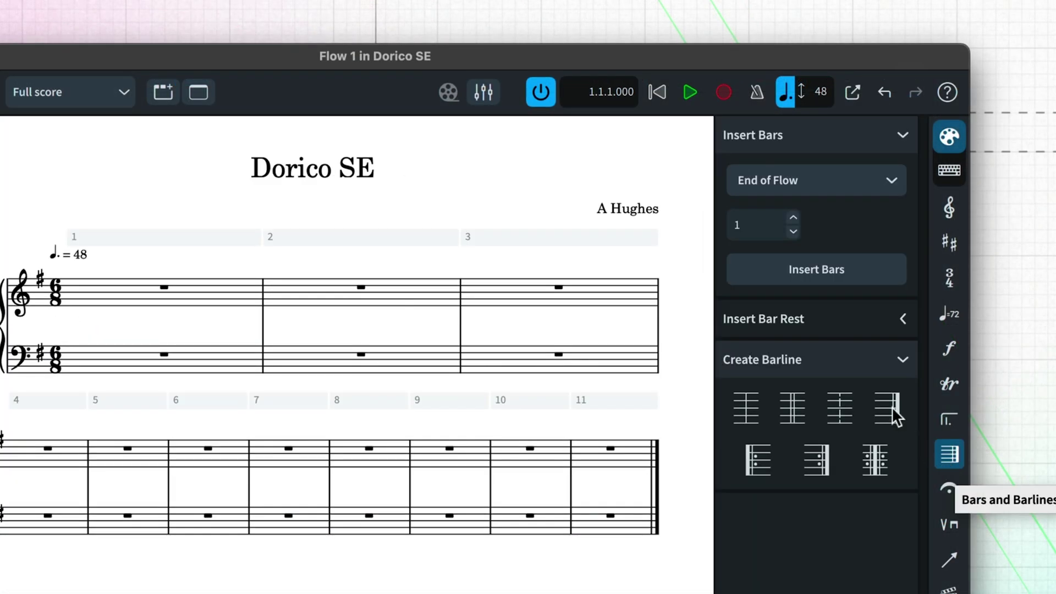
pyautogui.click(794, 220)
pyautogui.write('6')
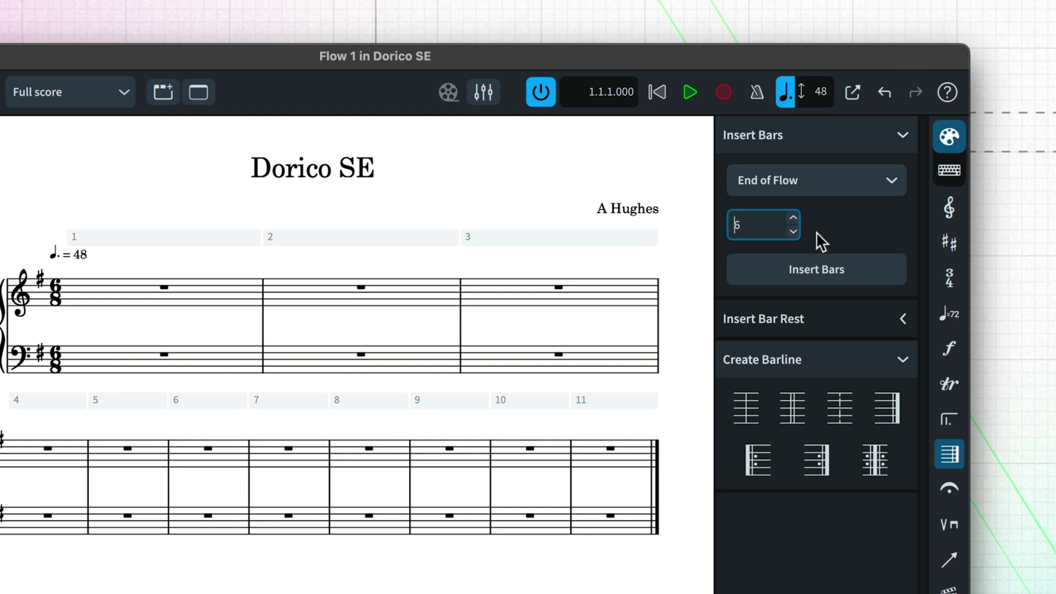
pyautogui.click(824, 265)
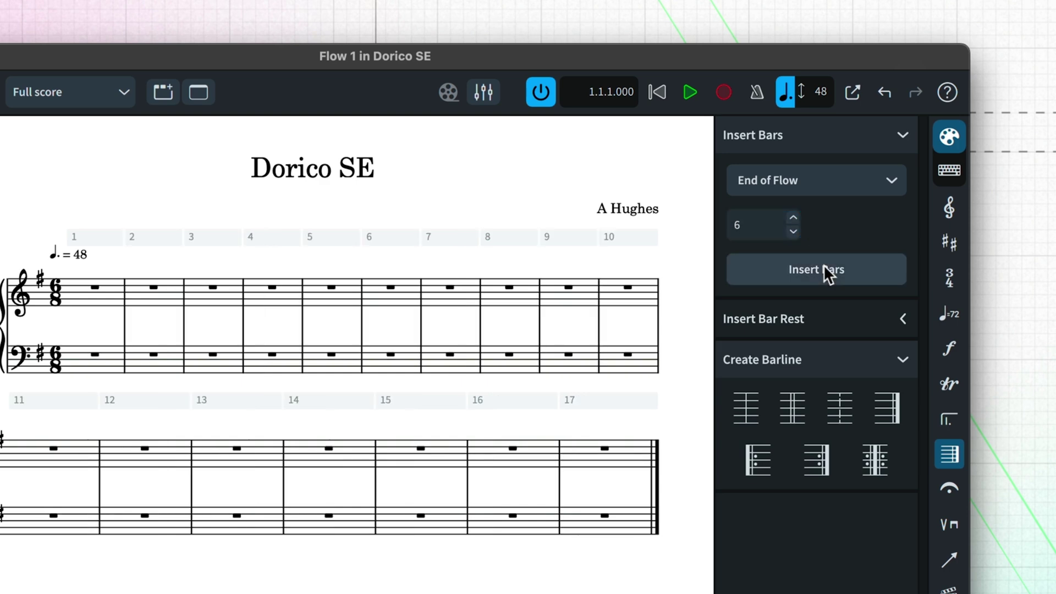
pyautogui.click(942, 457)
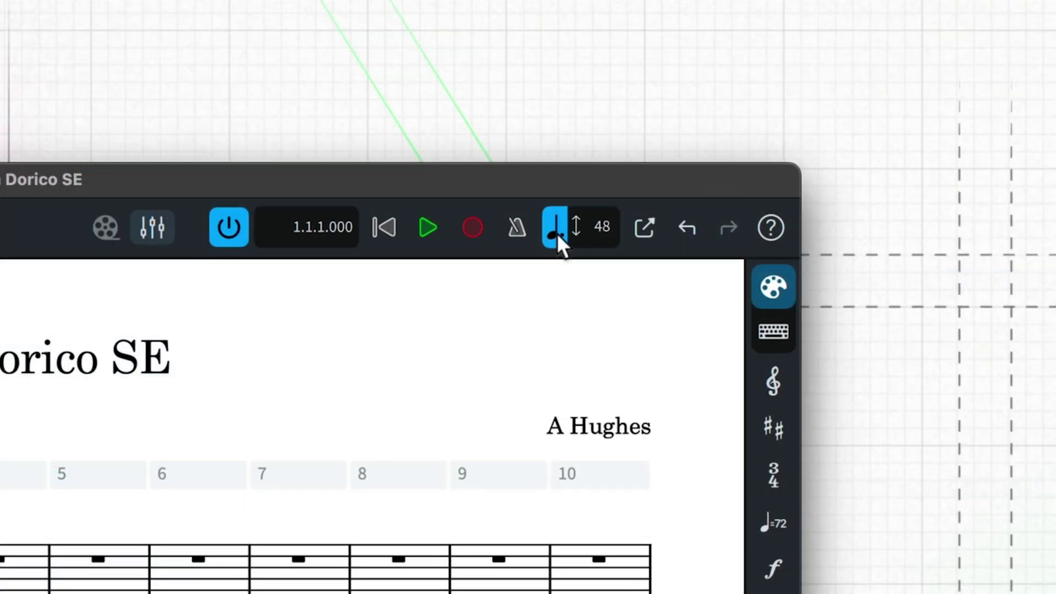
# - Switch playback to fixed tempo and lower it from 48 to 42
pyautogui.click(557, 233)
pyautogui.click(595, 230)
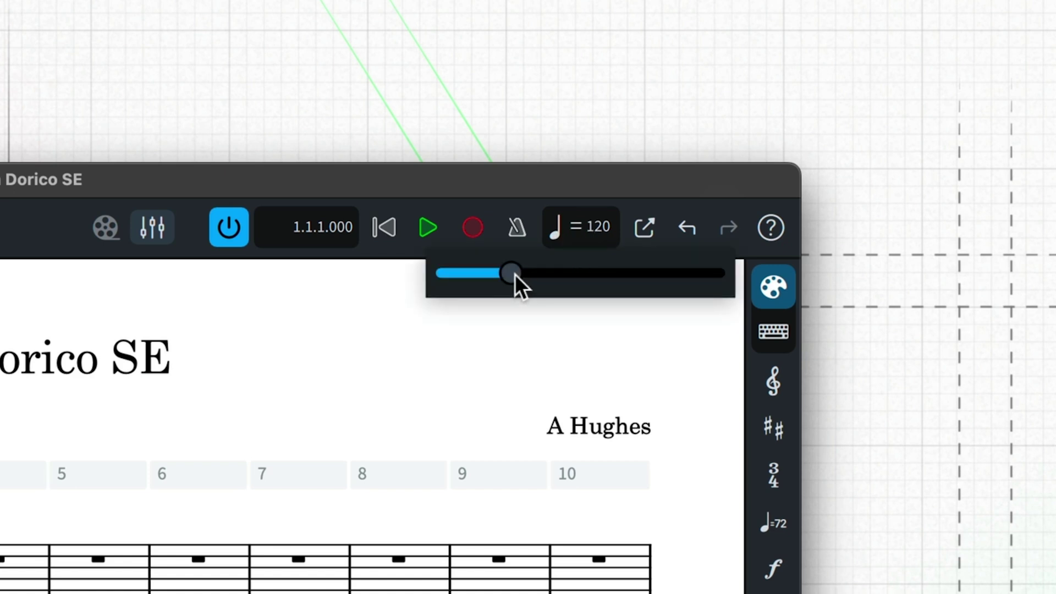
pyautogui.moveTo(515, 274); pyautogui.dragTo(468, 273)
pyautogui.click(534, 317)
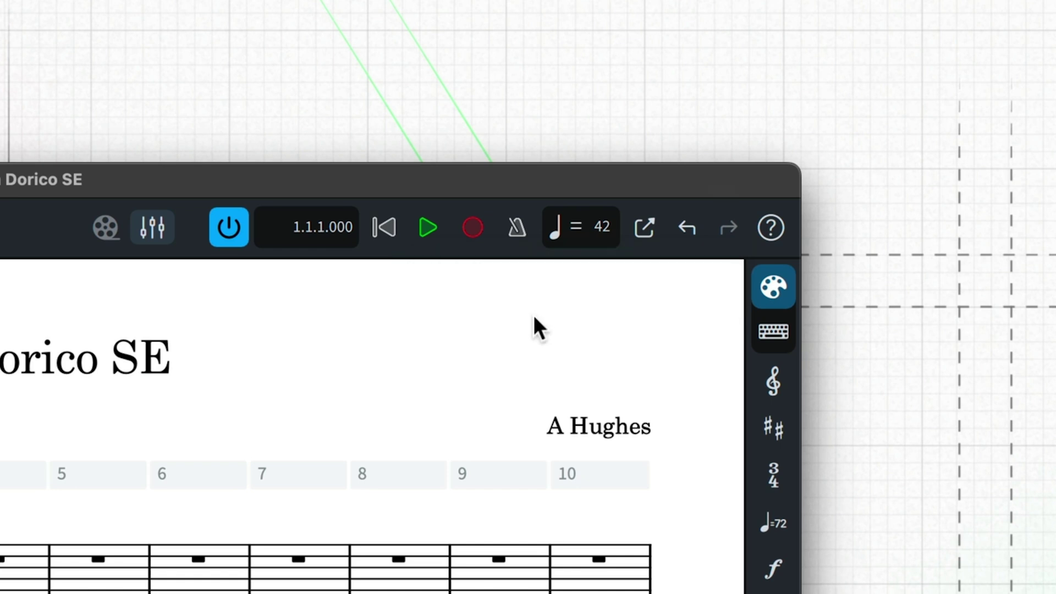
# - Start MIDI recording with a count-in and play the piano piece into the score
pyautogui.press('super+9')
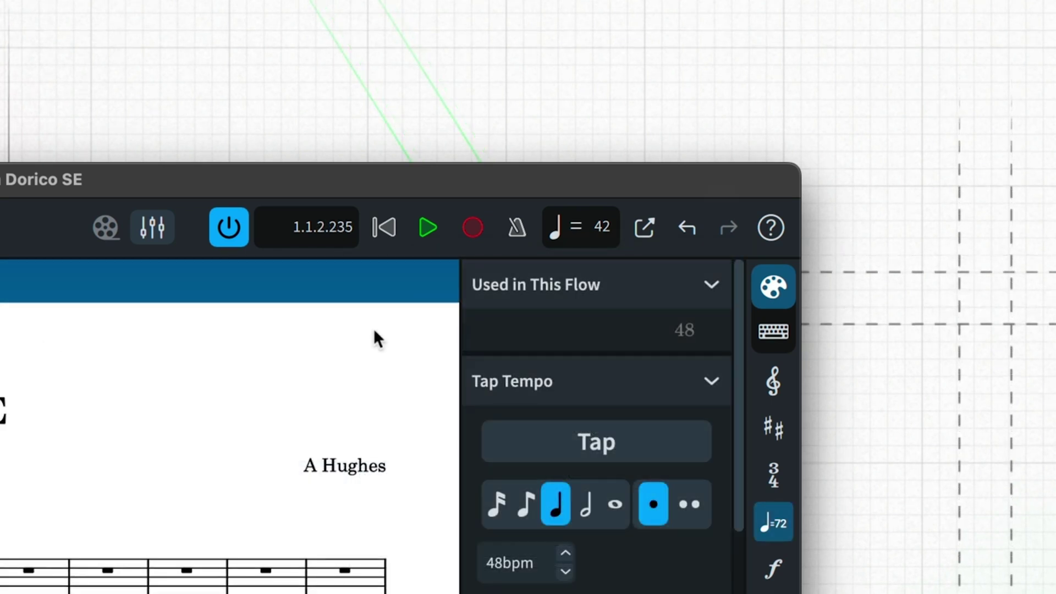
pyautogui.press('super+r')
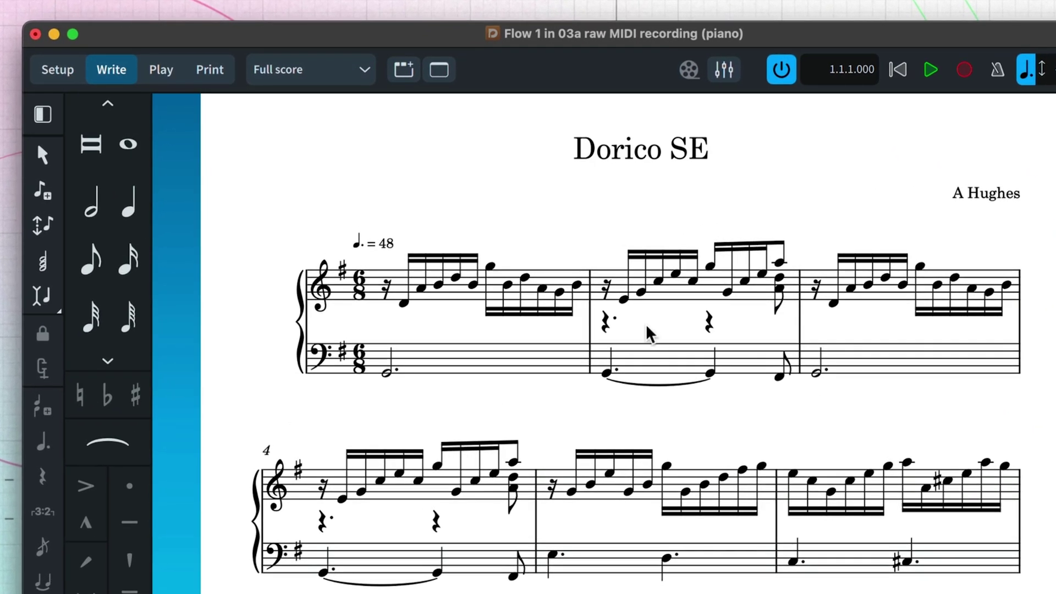
# - Lengthen the last notes of bars 1 and 3 and the F4 note to tied eighths
pyautogui.click(577, 285)
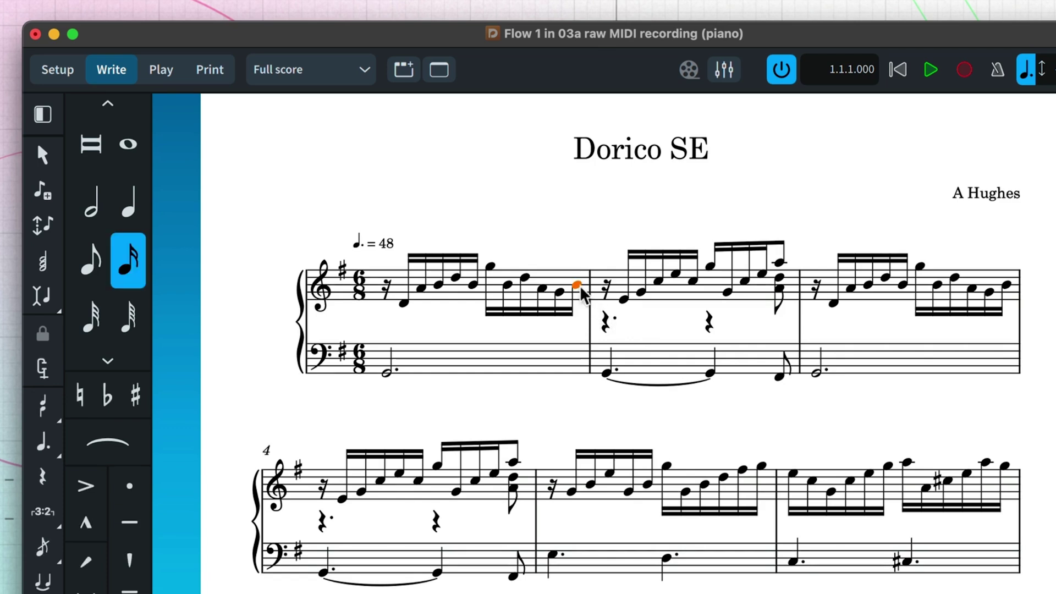
pyautogui.click(92, 260)
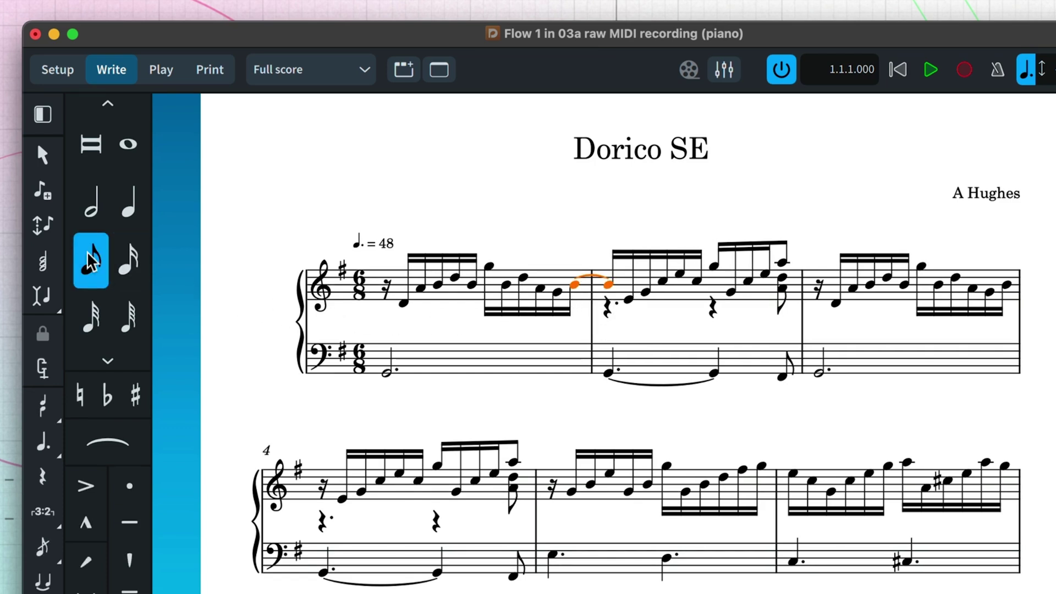
pyautogui.click(1008, 285)
pyautogui.press('5')
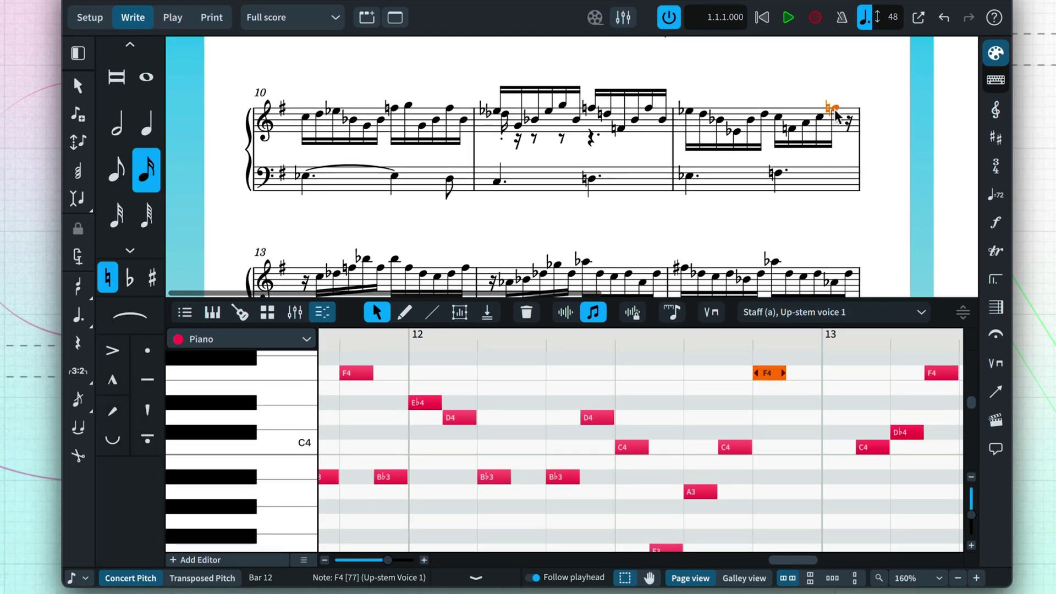
pyautogui.moveTo(786, 373); pyautogui.dragTo(804, 374)
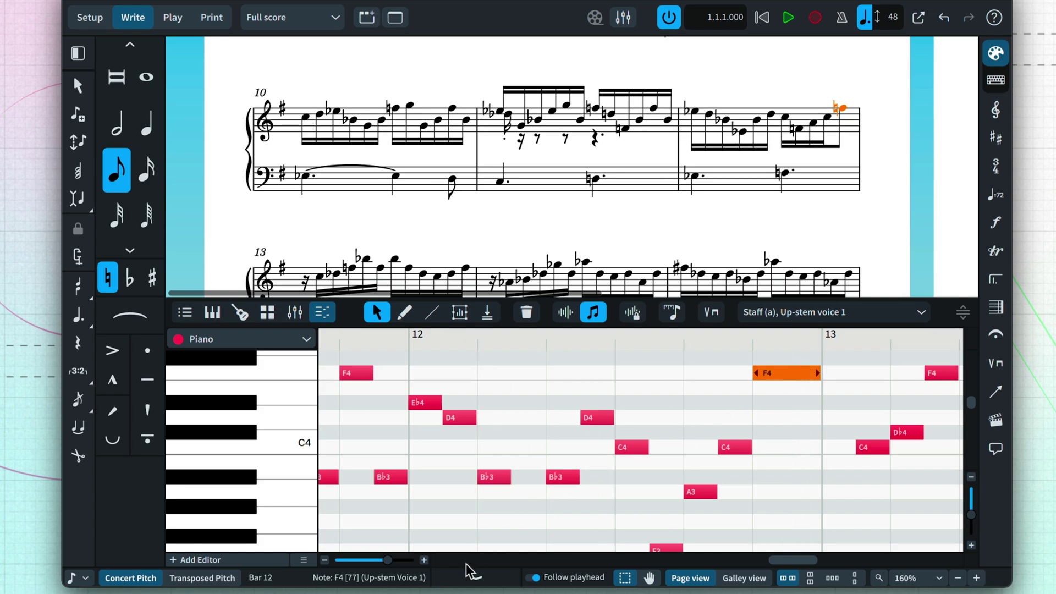
pyautogui.click(476, 578)
pyautogui.scroll(5, 896, 367)
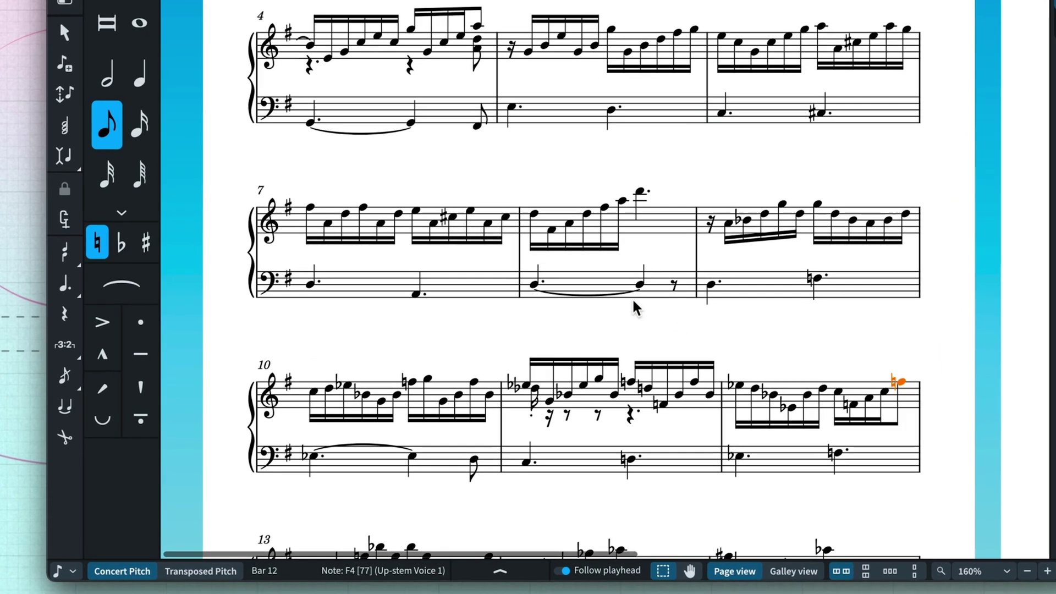
# - Make bar 8's bass a dotted half, delete bar 11's stray note, and raise bar 9's bass to G
pyautogui.click(544, 321)
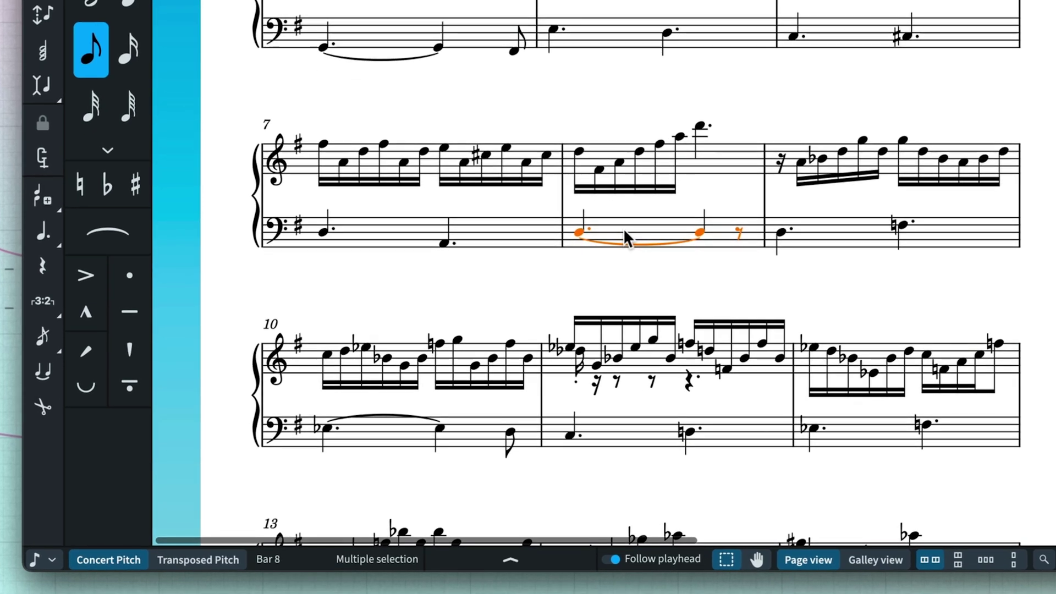
pyautogui.press('6')
pyautogui.press('.')
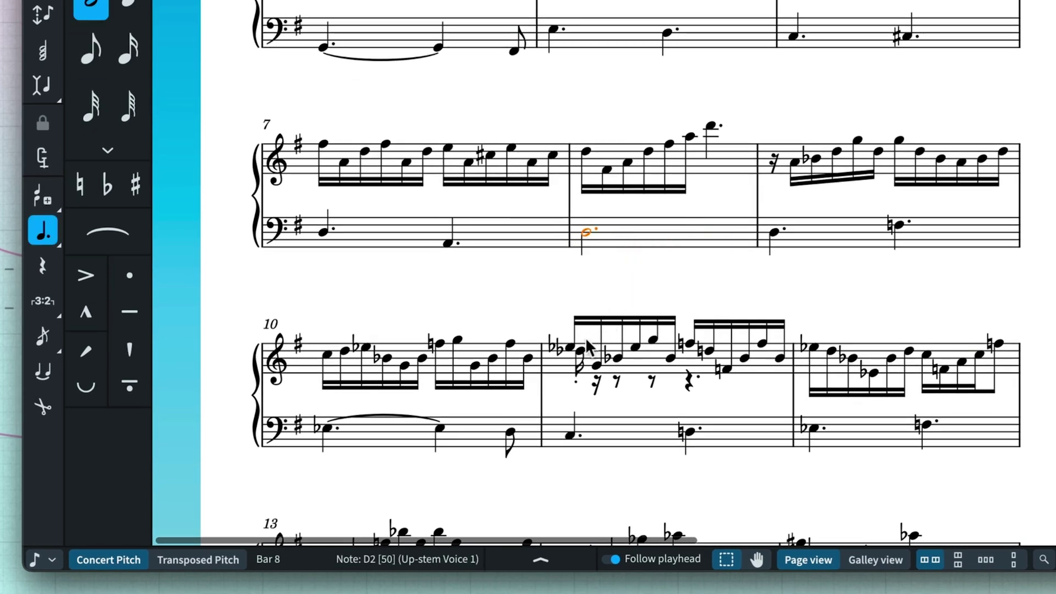
pyautogui.click(582, 357)
pyautogui.press('BackSpace')
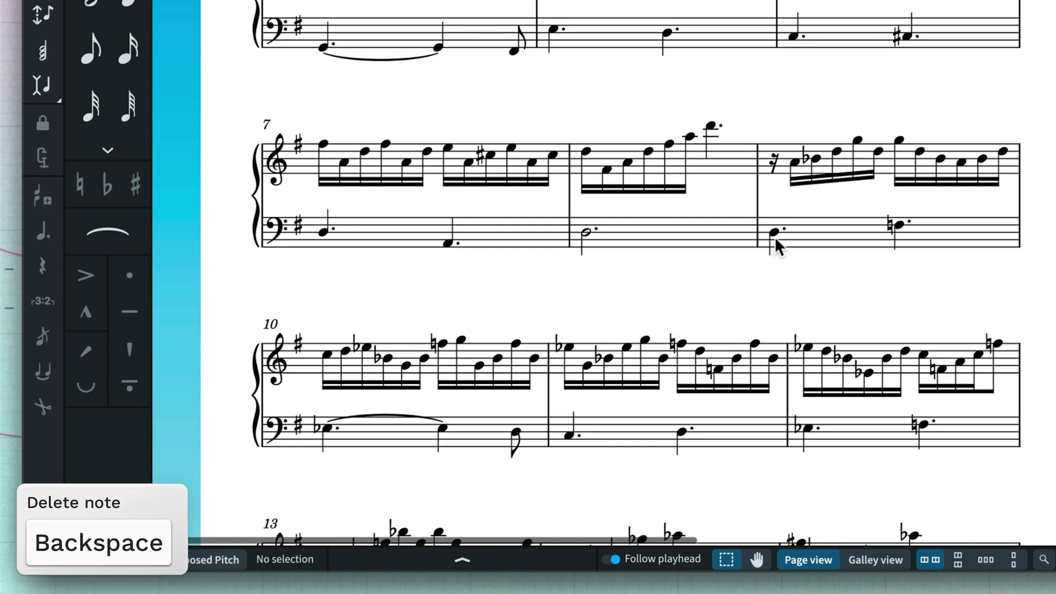
pyautogui.moveTo(778, 230); pyautogui.dragTo(777, 220)
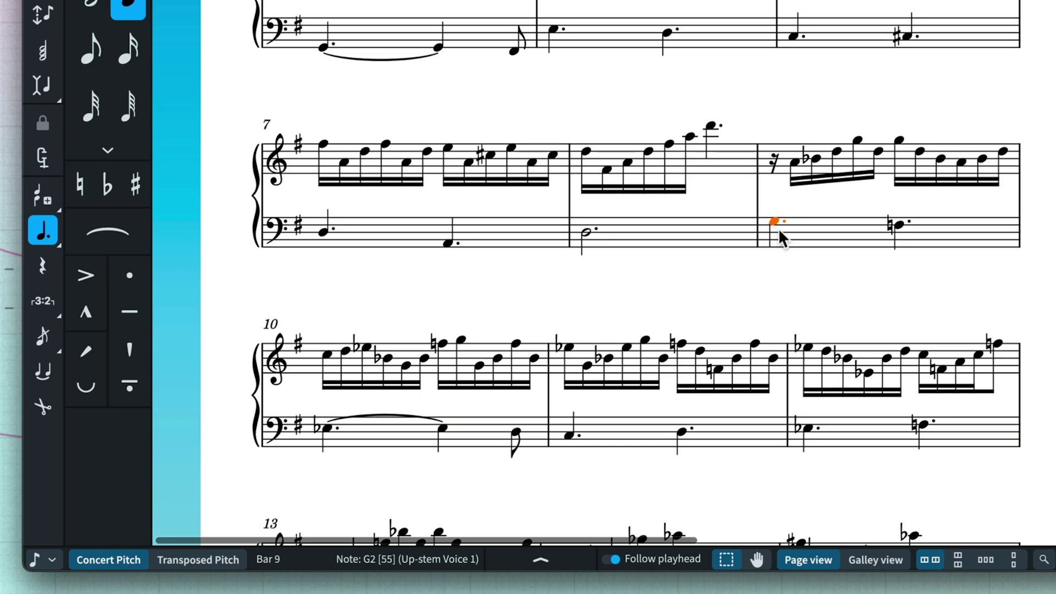
pyautogui.scroll(5, 778, 229)
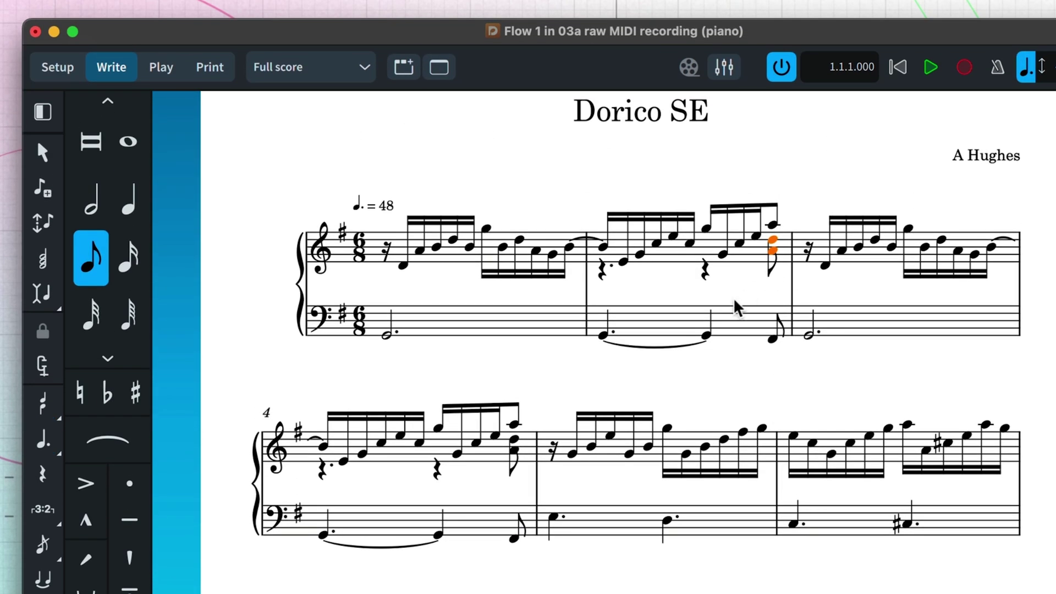
# - Merge the notes of bars 2 and 4 into a single voice
pyautogui.press('v')
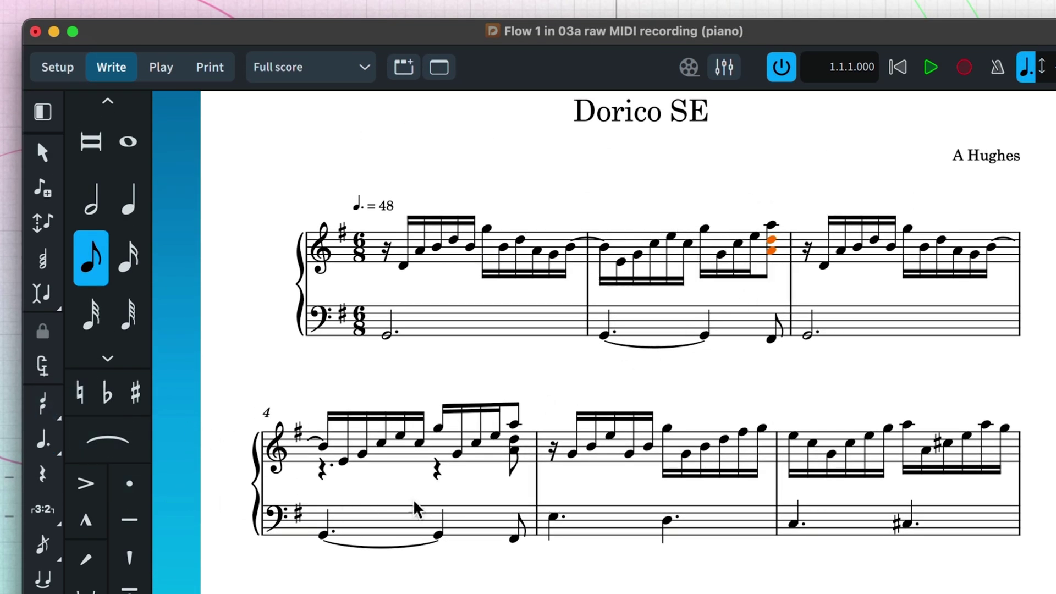
pyautogui.click(512, 467)
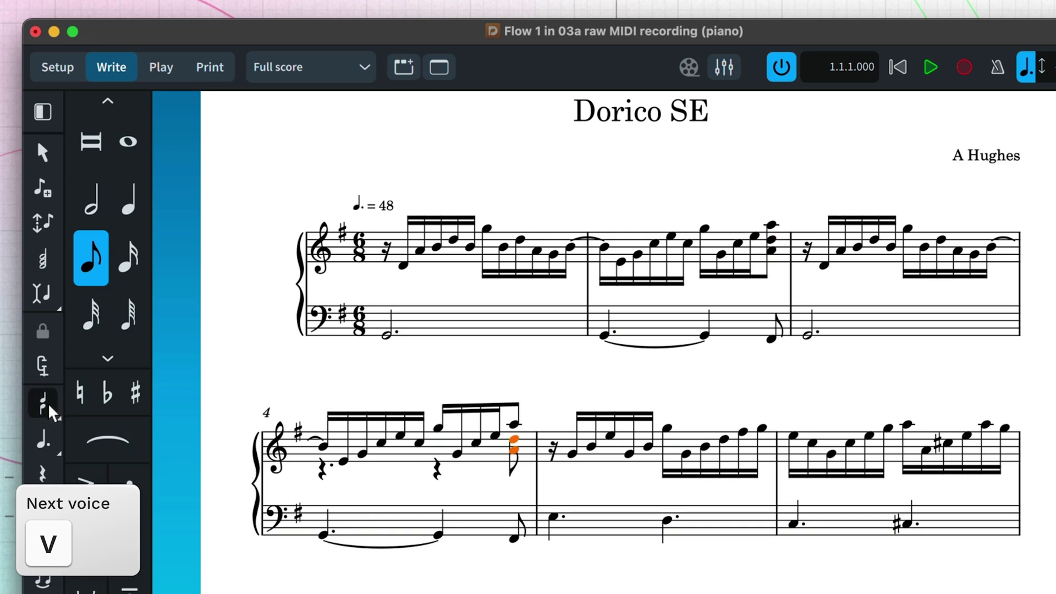
pyautogui.press('v')
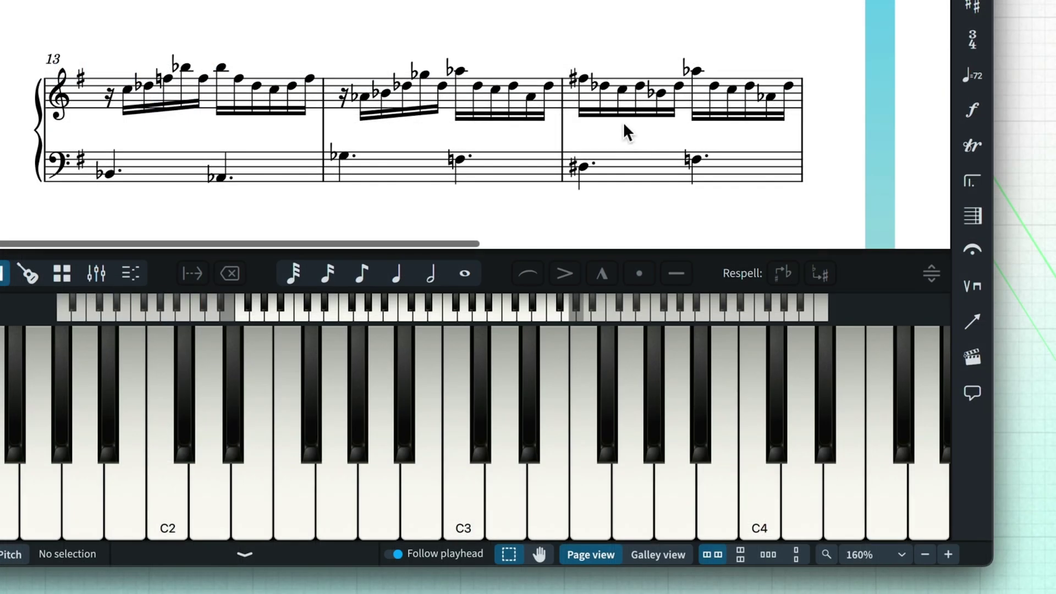
# - Respell bar 15's treble F#4 as Gb4 and bass D#2 as Eb2
pyautogui.click(582, 77)
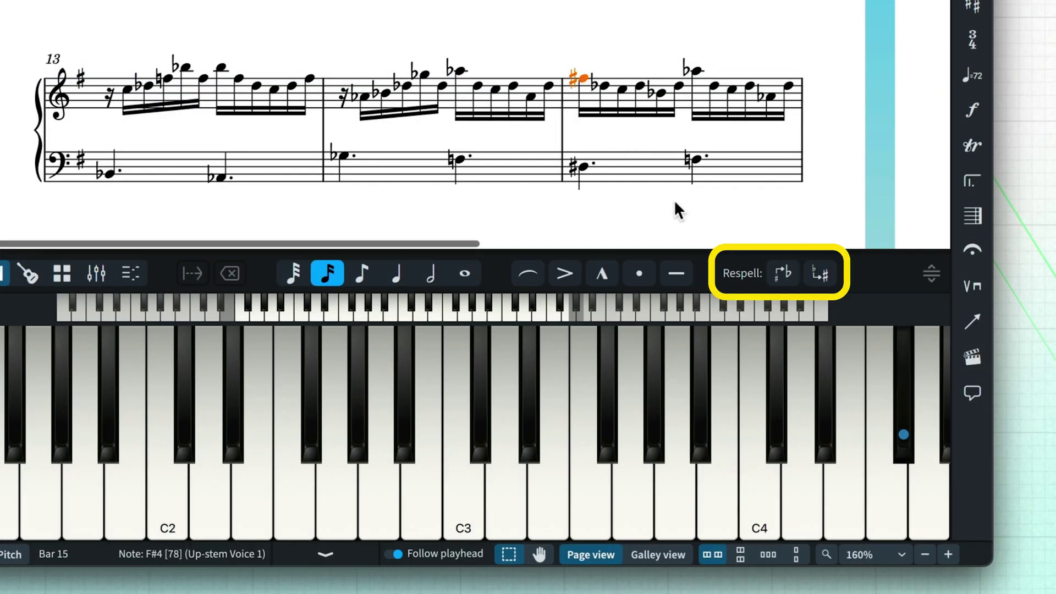
pyautogui.click(782, 270)
pyautogui.click(581, 165)
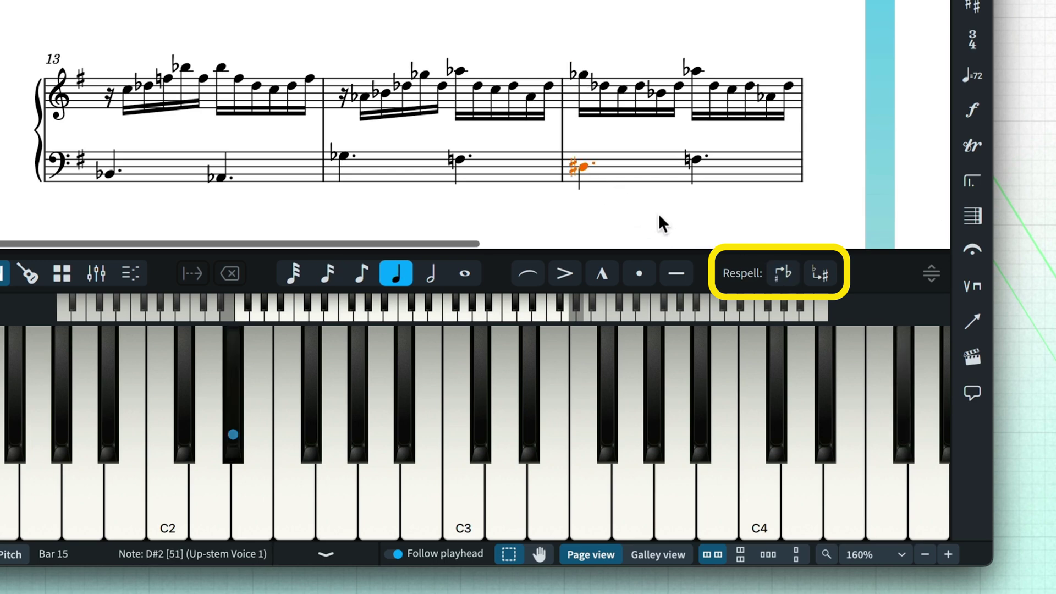
pyautogui.click(781, 273)
pyautogui.click(828, 214)
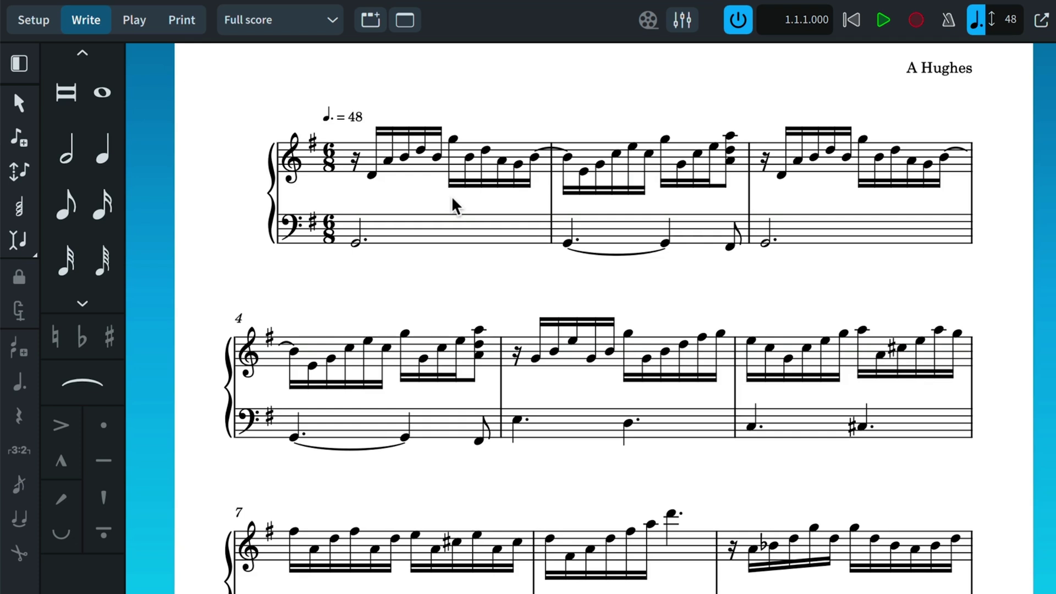
# - Select the right-hand notes from the first note of bar 1 to the end of bar 3
pyautogui.click(372, 175)
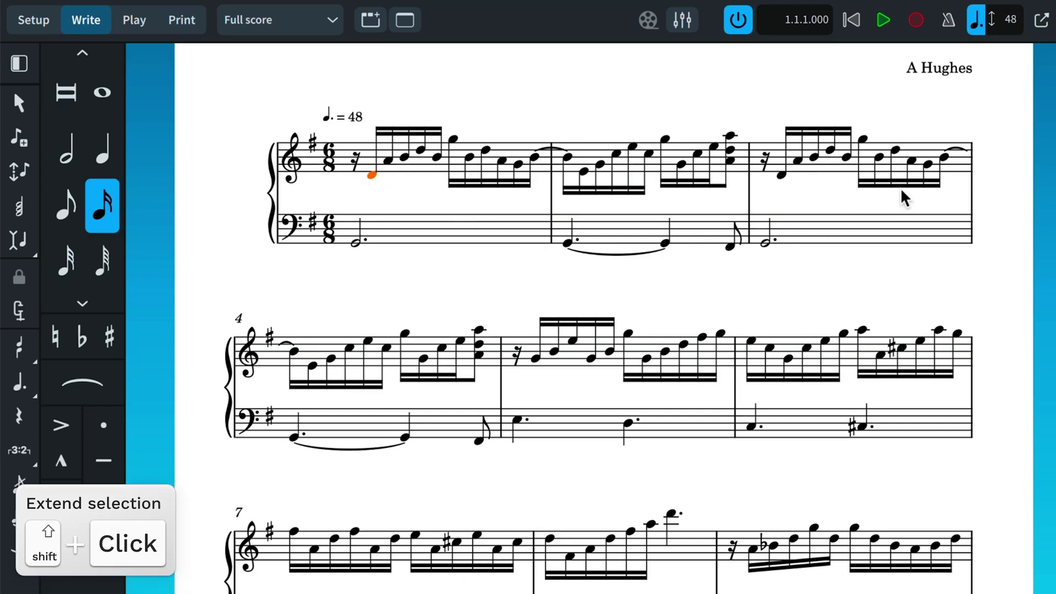
pyautogui.keyDown('shift'); pyautogui.click(944, 159); pyautogui.keyUp('shift')
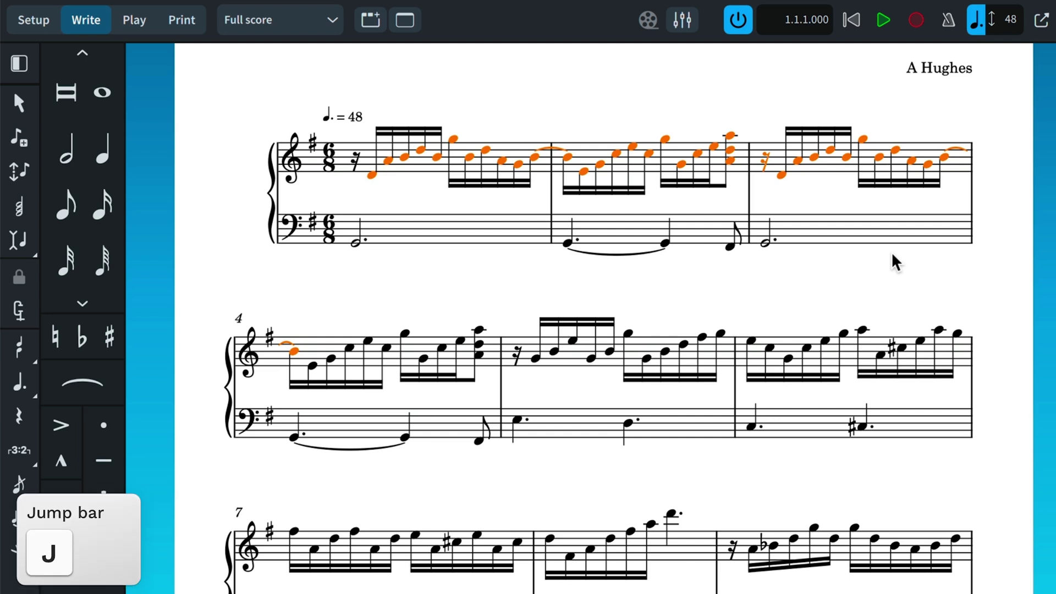
# - Extend the selection with 'Select To End Of Flow' and move the right-hand notes down an octave
pyautogui.press('j')
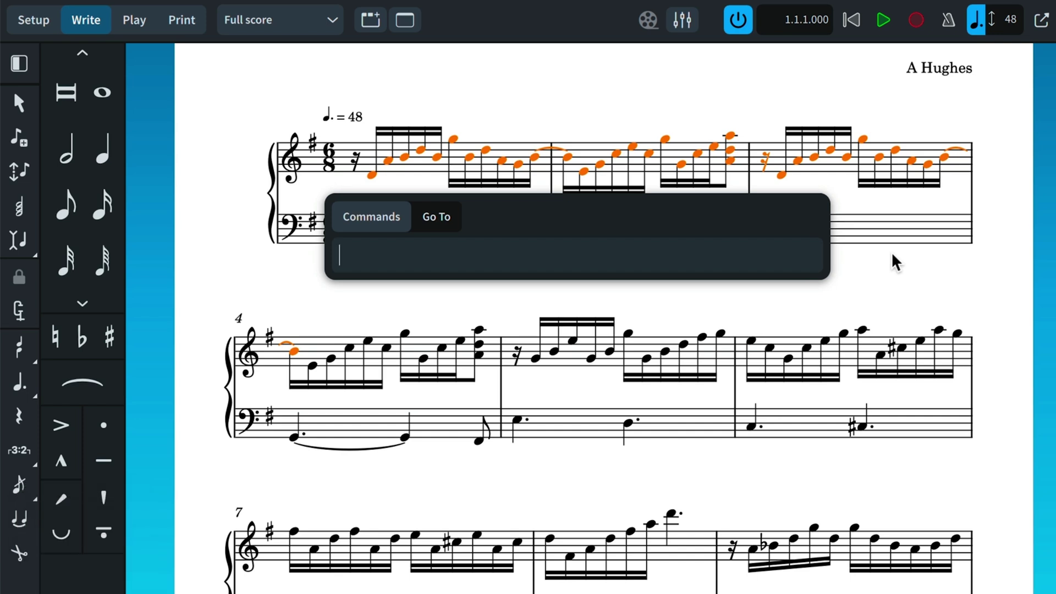
pyautogui.write('Select')
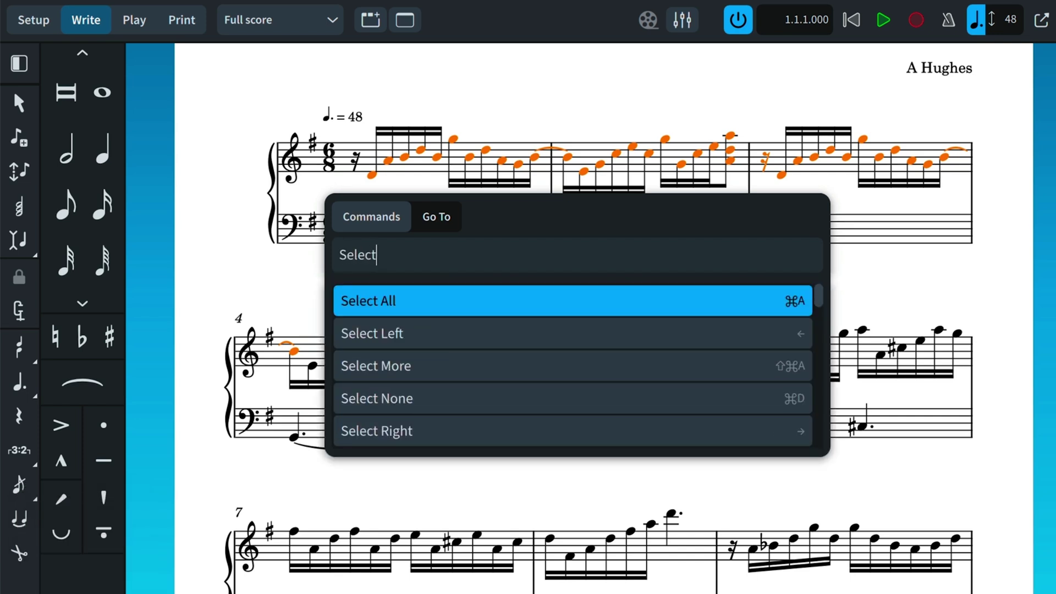
pyautogui.write(' to')
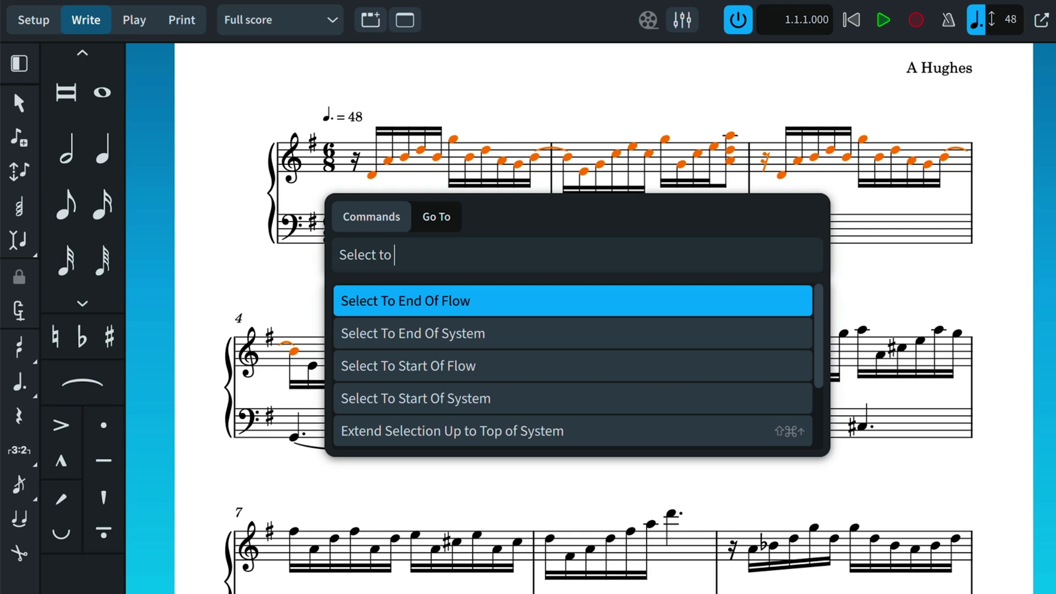
pyautogui.click(505, 300)
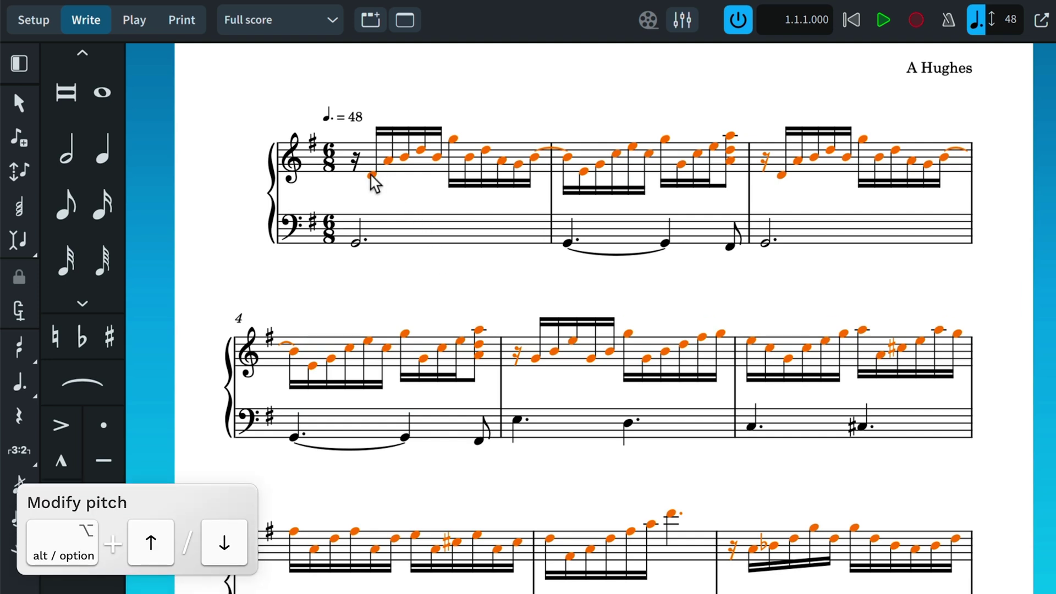
pyautogui.moveTo(372, 173)
pyautogui.mouseDown()
pyautogui.moveTo(372, 152)
pyautogui.moveTo(372, 184)
pyautogui.mouseUp()
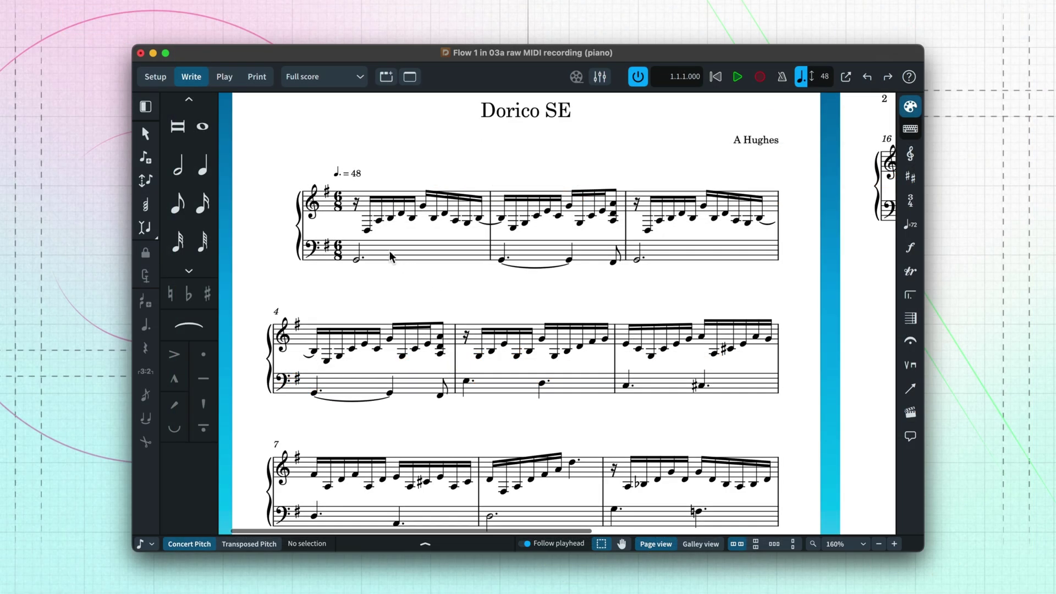
# - Select bars 1–4 and repeat them in Insert mode so they reappear as bars 5–8
pyautogui.click(357, 211)
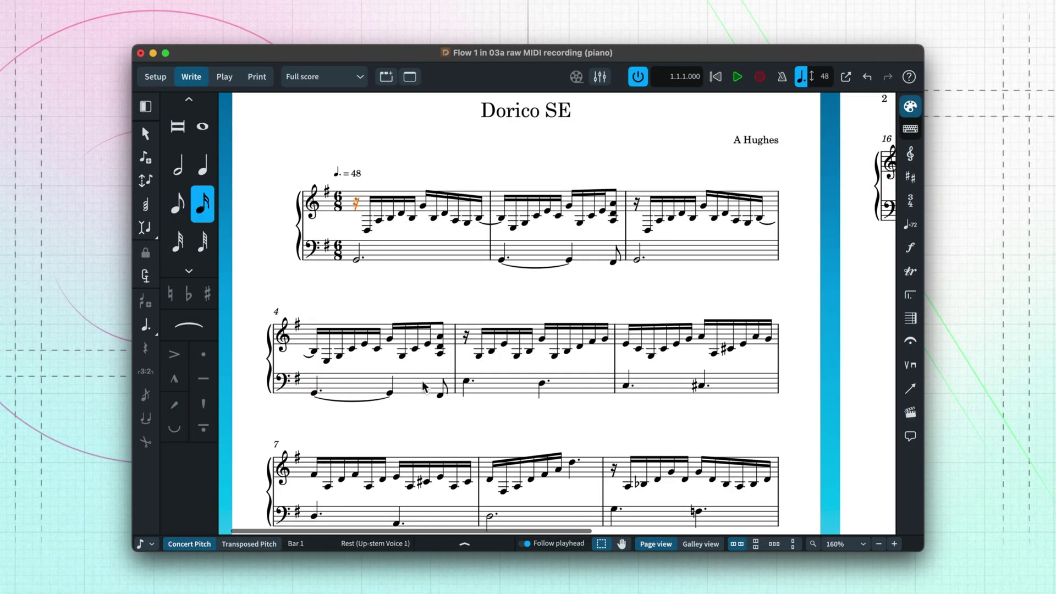
pyautogui.keyDown('shift'); pyautogui.click(440, 393); pyautogui.keyUp('shift')
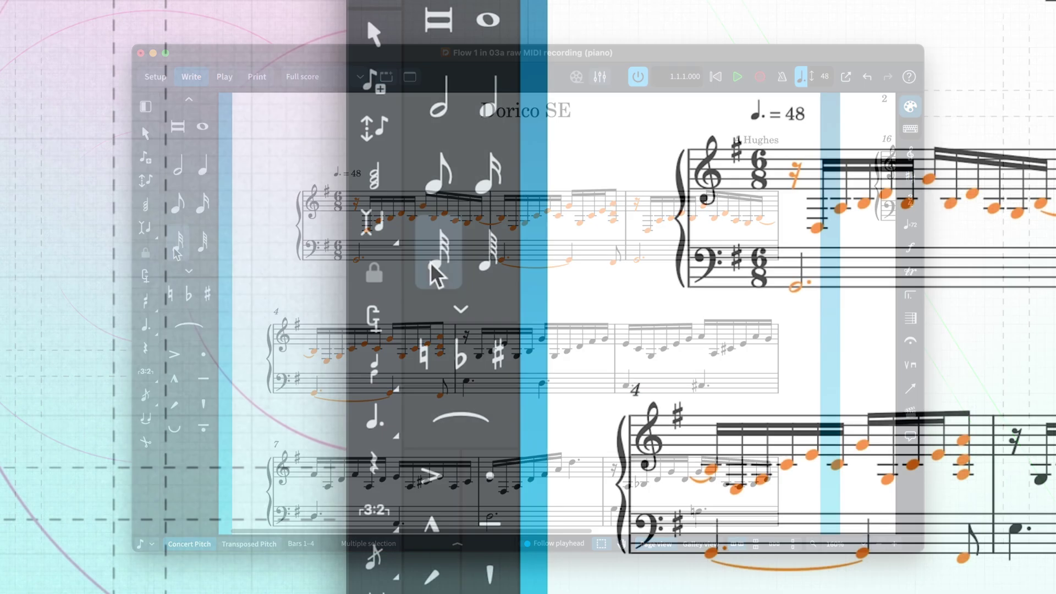
pyautogui.click(150, 228)
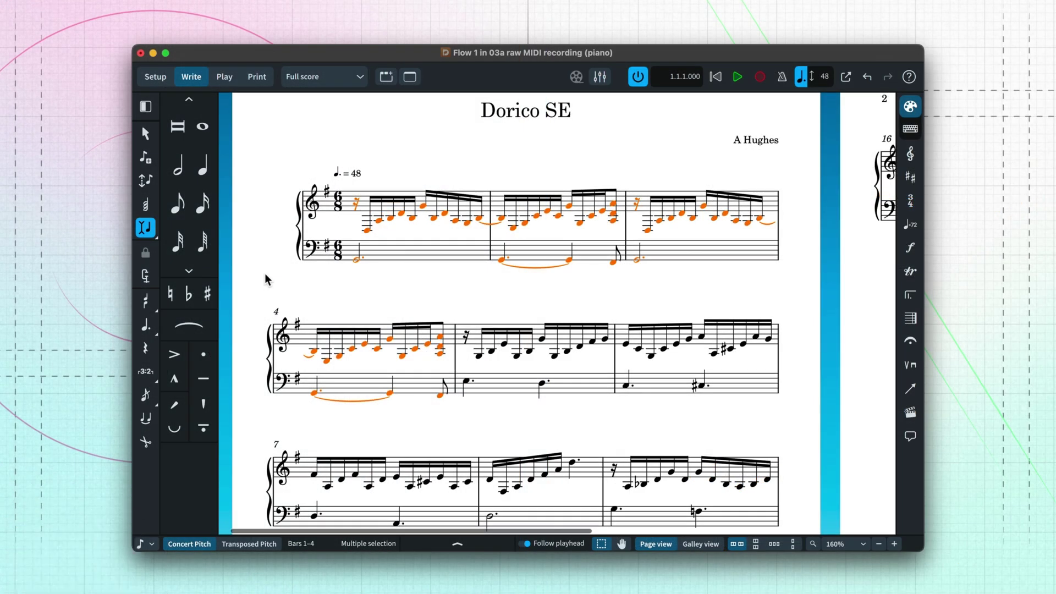
pyautogui.press('r')
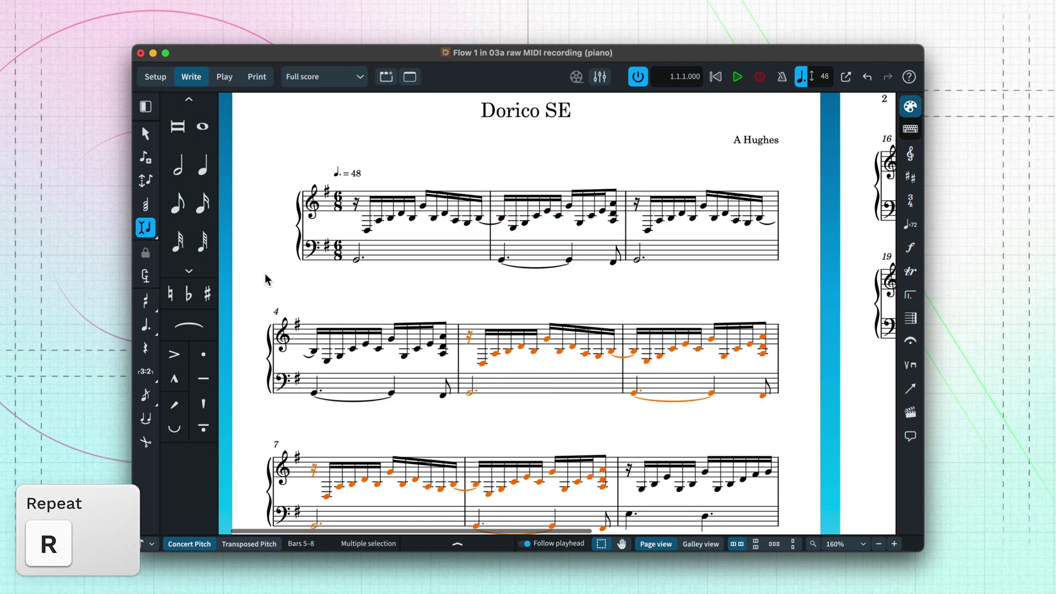
pyautogui.click(152, 230)
# - Select bars 5–12 and add start- and end-repeat barlines from the Bars and Barlines panel
pyautogui.scroll(-3, 394, 302)
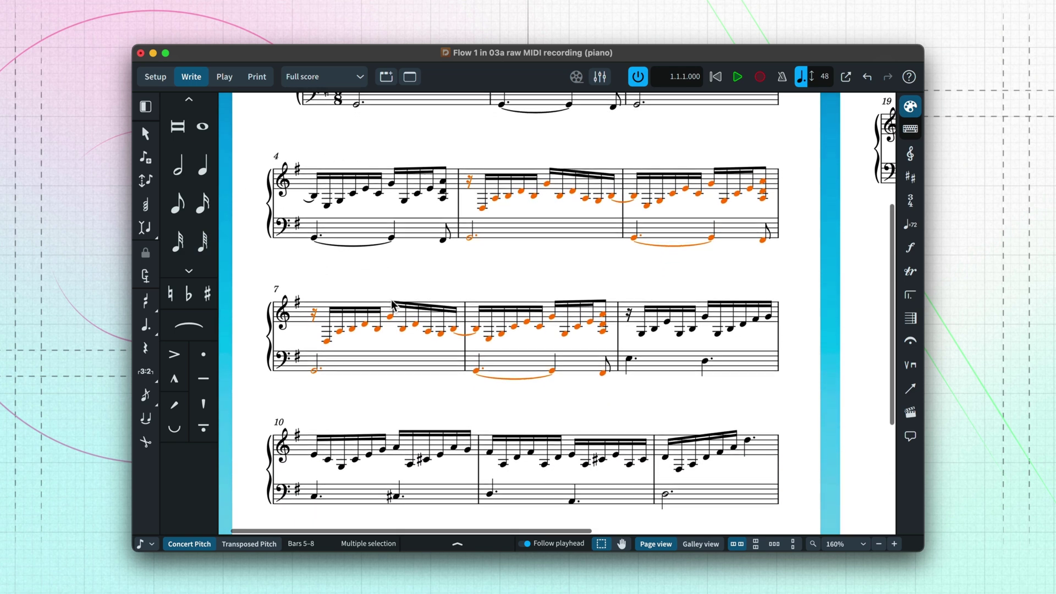
pyautogui.click(470, 142)
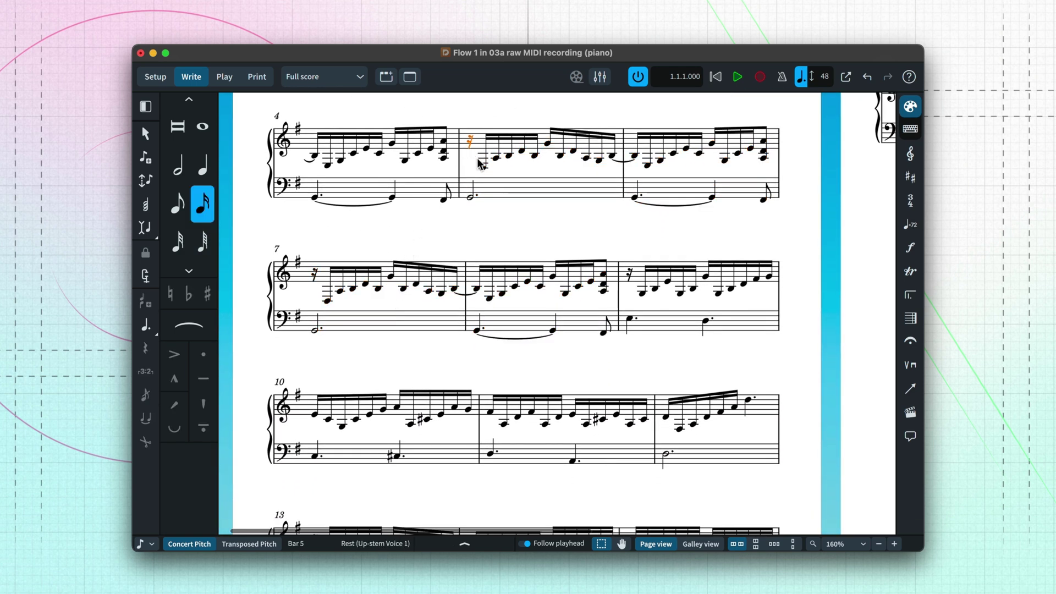
pyautogui.keyDown('shift'); pyautogui.click(694, 448); pyautogui.keyUp('shift')
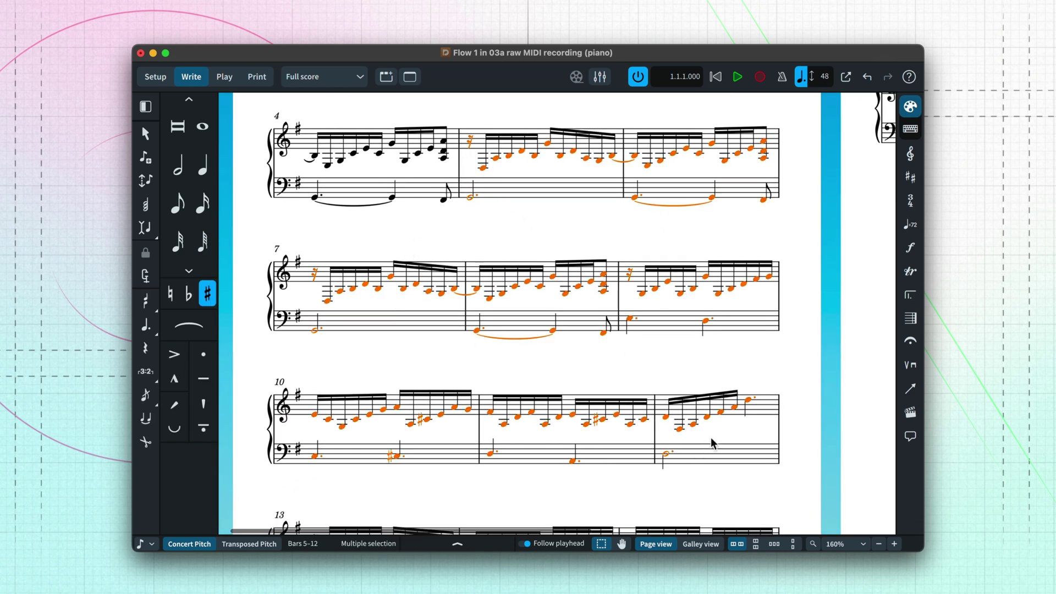
pyautogui.click(911, 318)
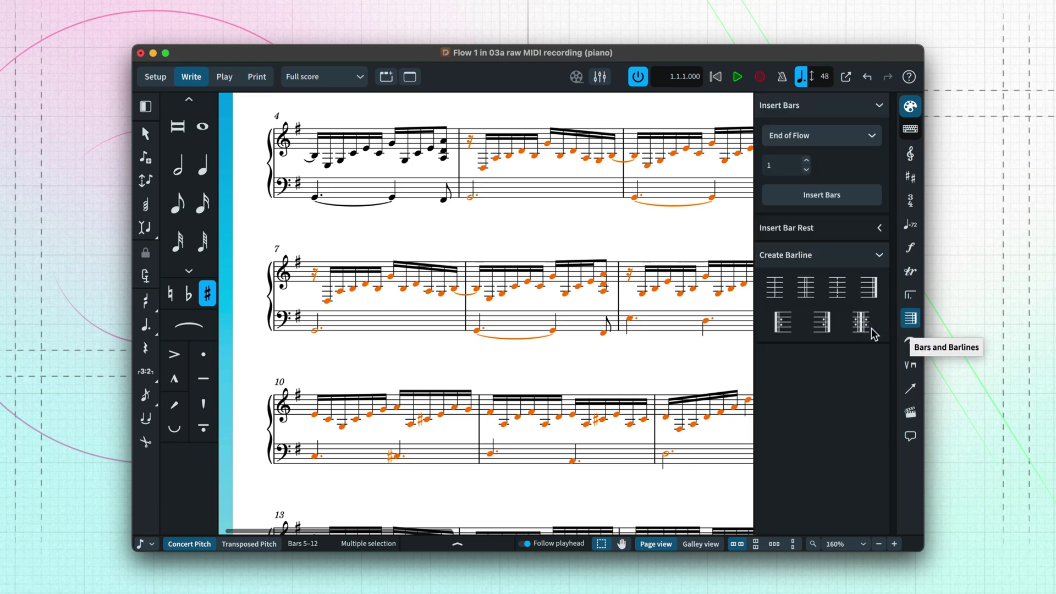
pyautogui.click(782, 322)
pyautogui.click(820, 325)
pyautogui.click(910, 318)
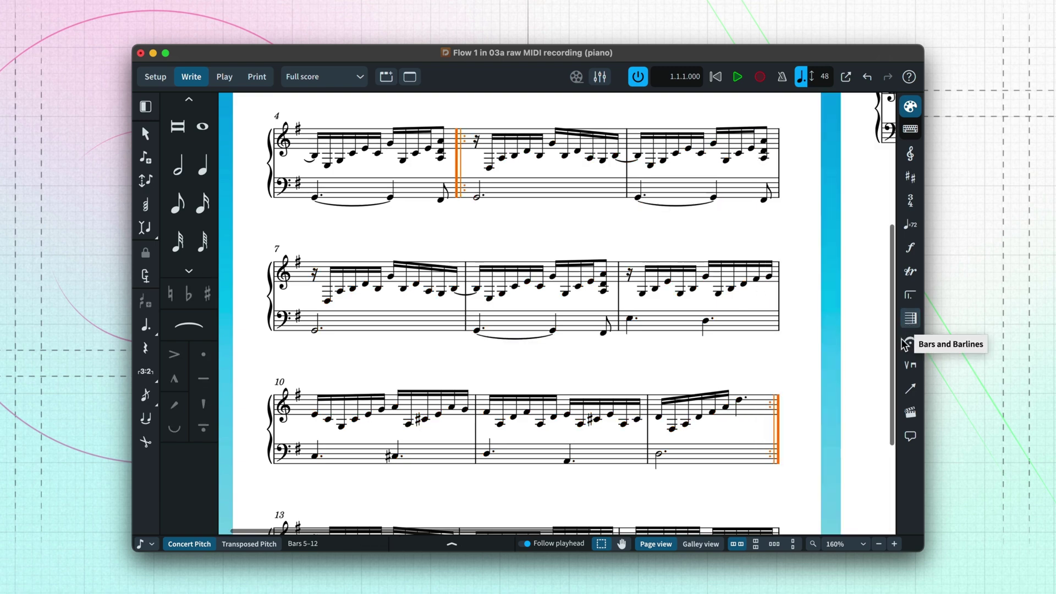